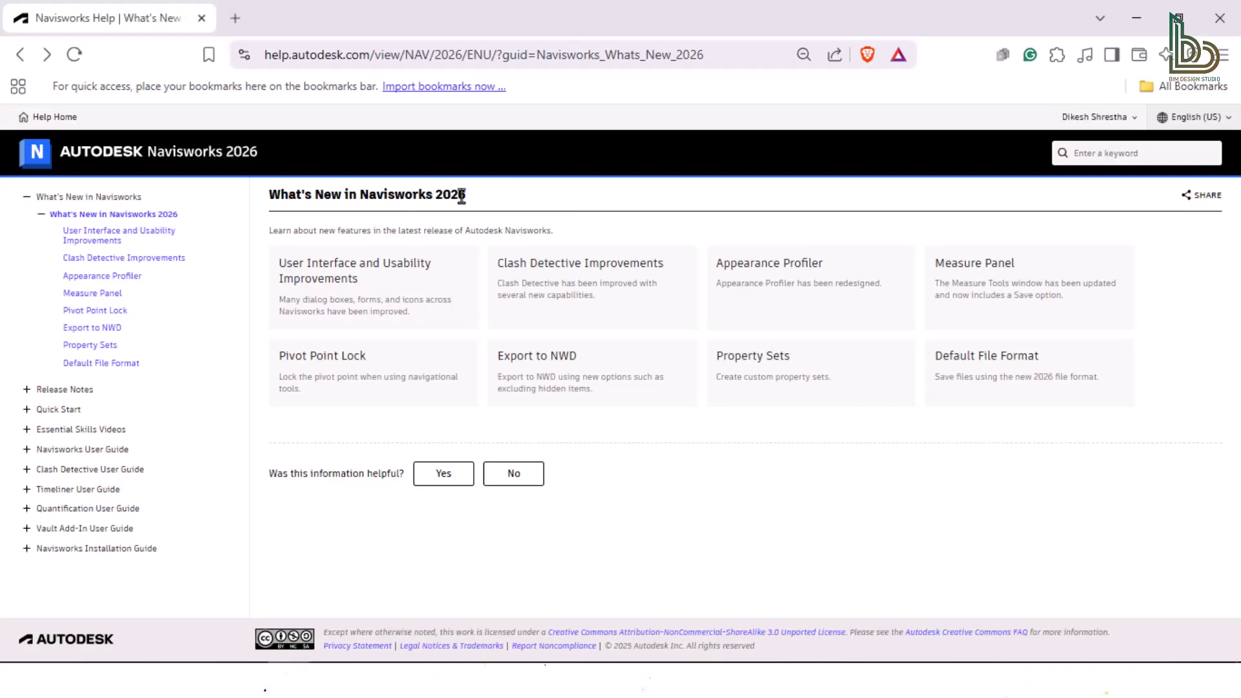
Read the User Interface, Clash Detective Improvements and Appearance Profiler feature pages
click(369, 284)
key(alt+Left)
click(560, 285)
scroll(613, 279, down, 15)
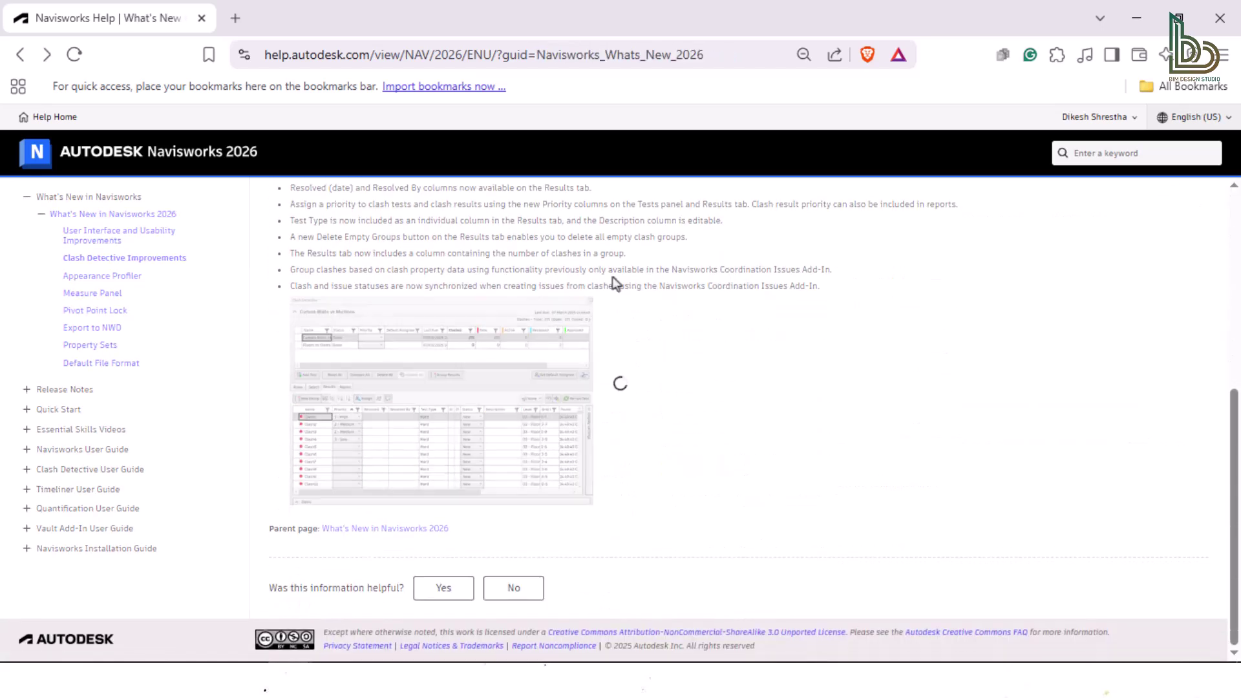
key(alt+Left)
click(770, 296)
scroll(773, 294, down, 5)
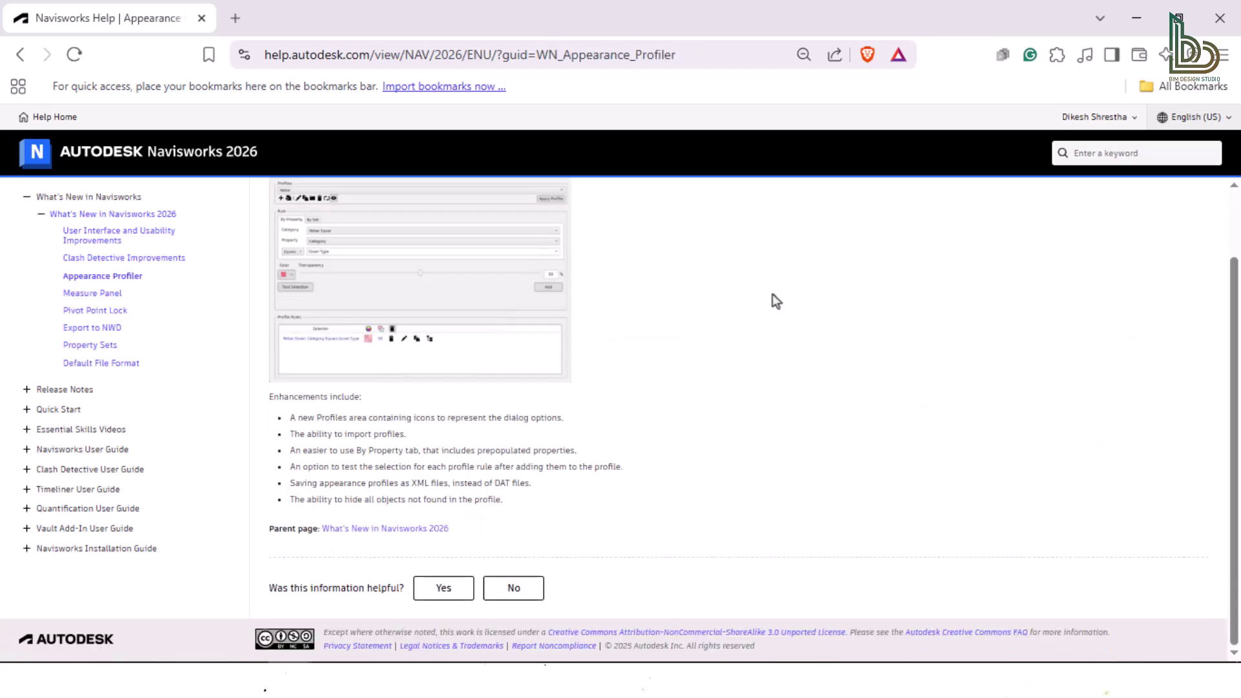
key(alt+Left)
Read the Measure Panel, Pivot Point Lock and Export to NWD feature pages
click(977, 296)
scroll(979, 291, down, 5)
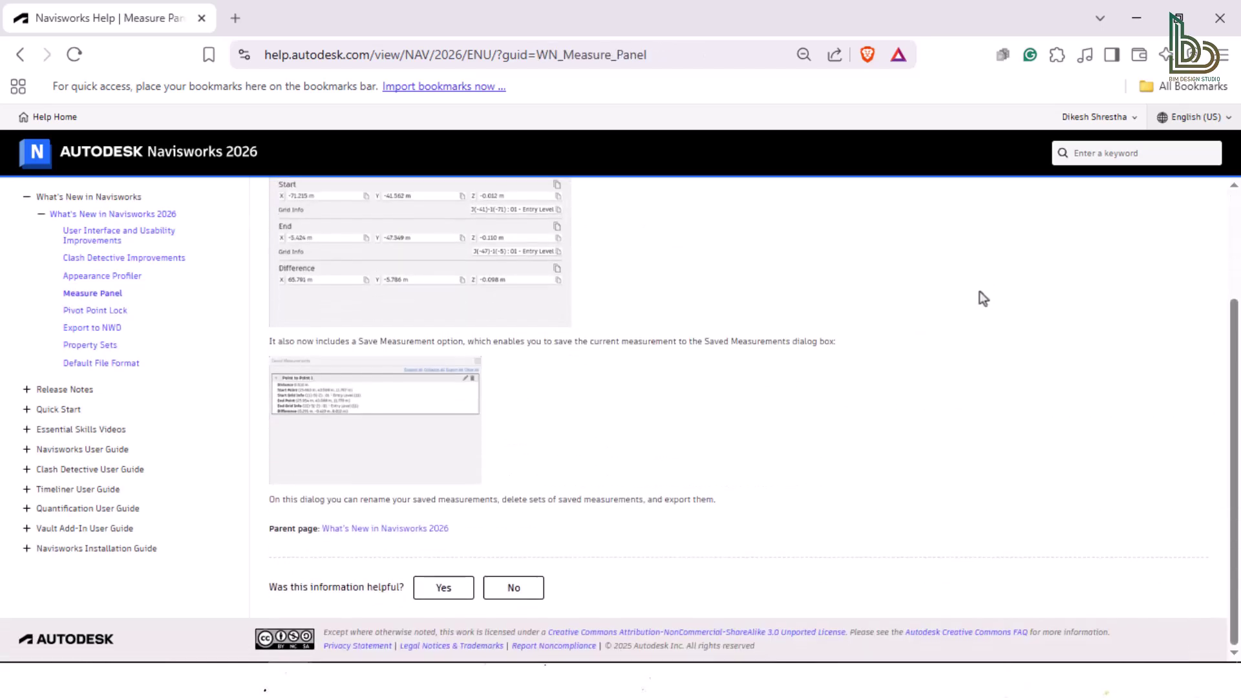
key(alt+Left)
click(365, 381)
key(alt+Left)
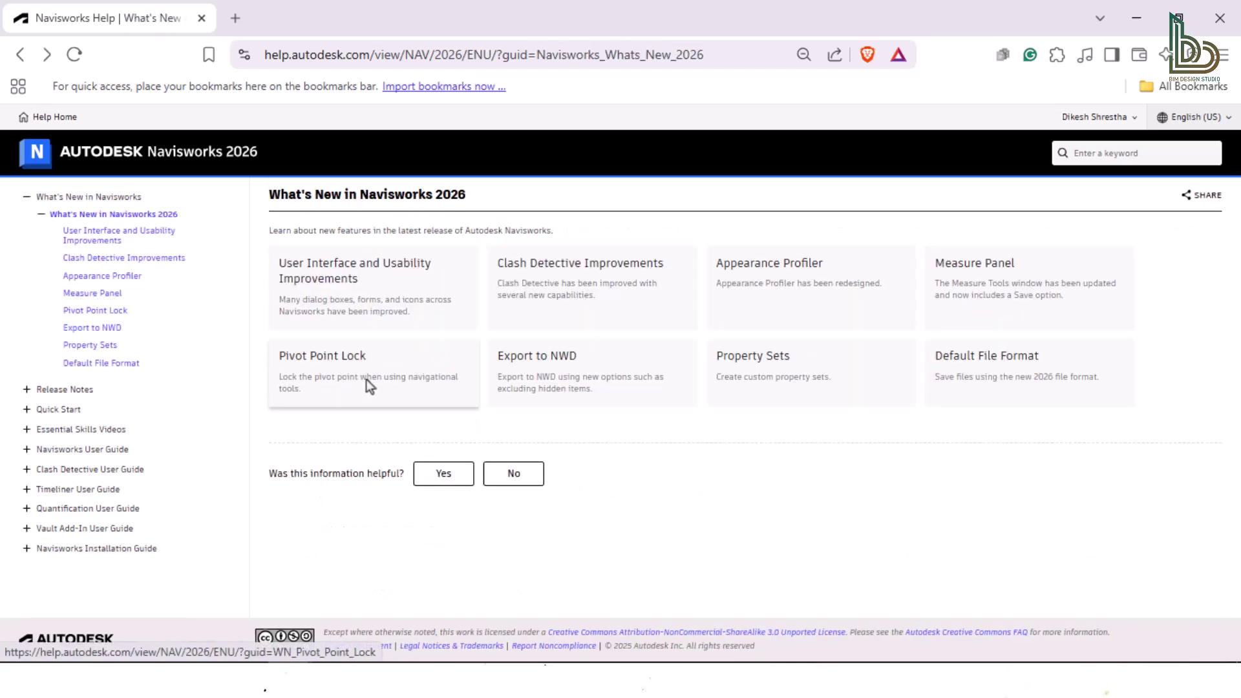
click(598, 348)
key(alt+Left)
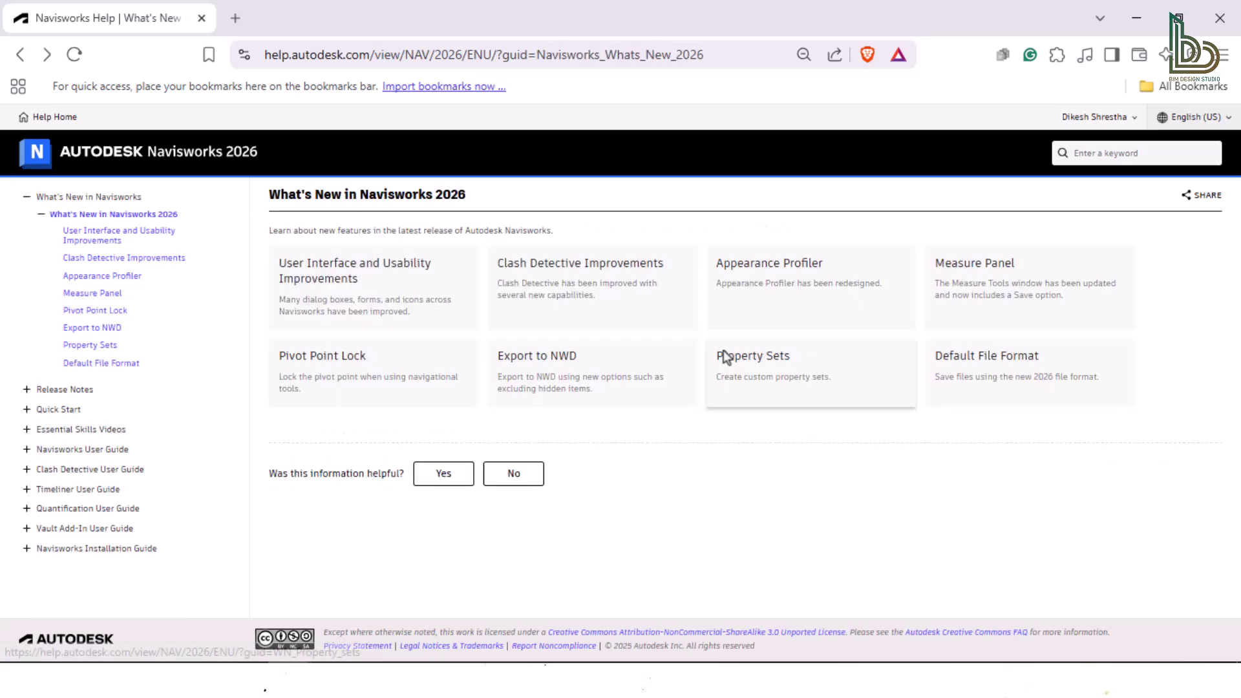
Read the Property Sets page, then open and scroll through the Default File Format page
click(805, 367)
scroll(804, 362, down, 2)
key(alt+Left)
click(963, 317)
scroll(969, 360, down, 2)
scroll(968, 356, down, 1)
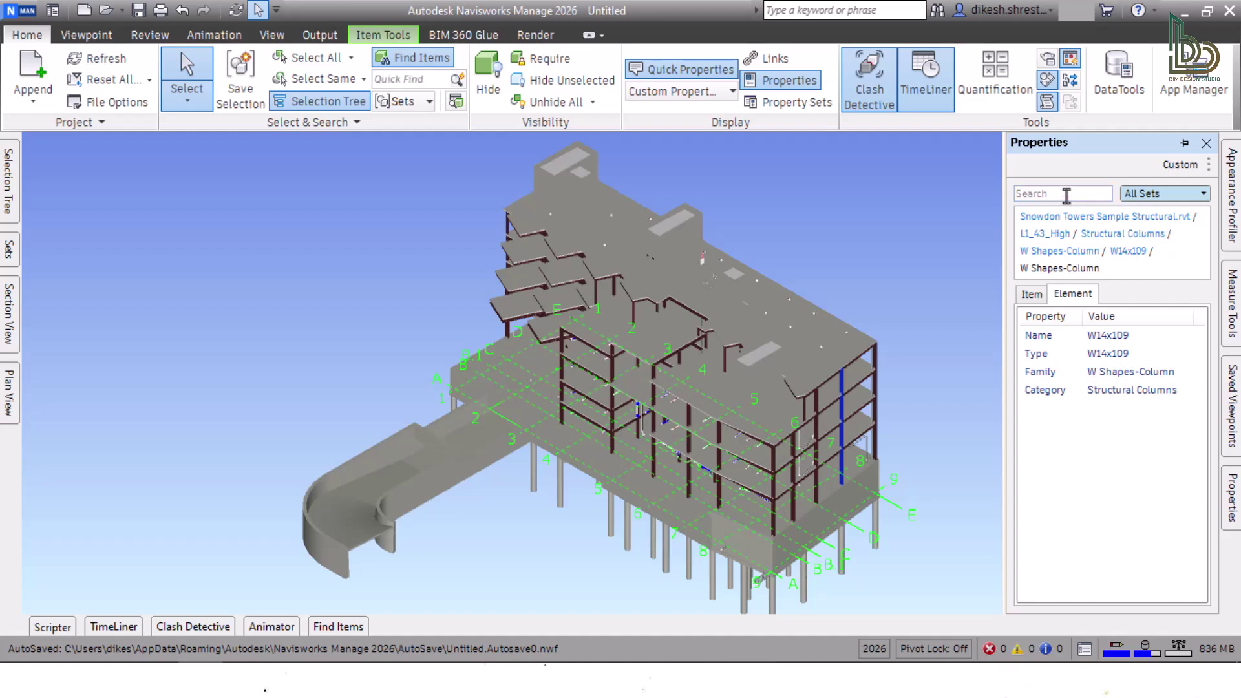
Clear the model selection and bring up the Sets and Find Items panels
click(262, 395)
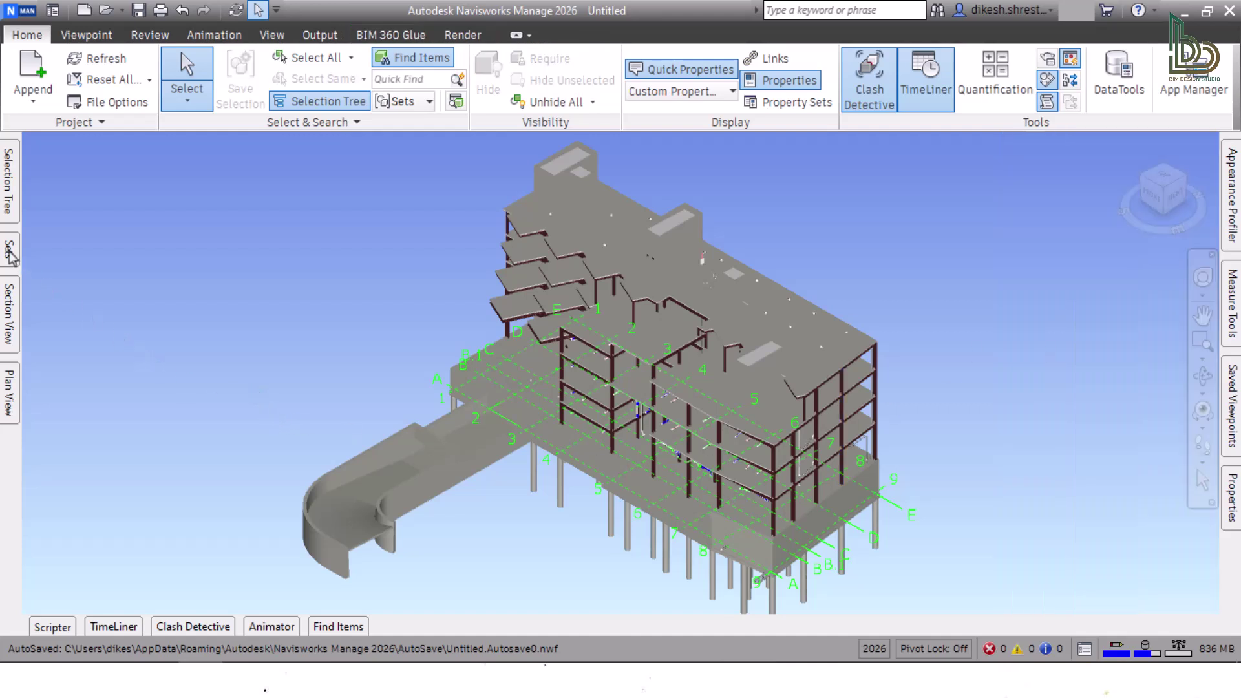
click(11, 254)
click(341, 628)
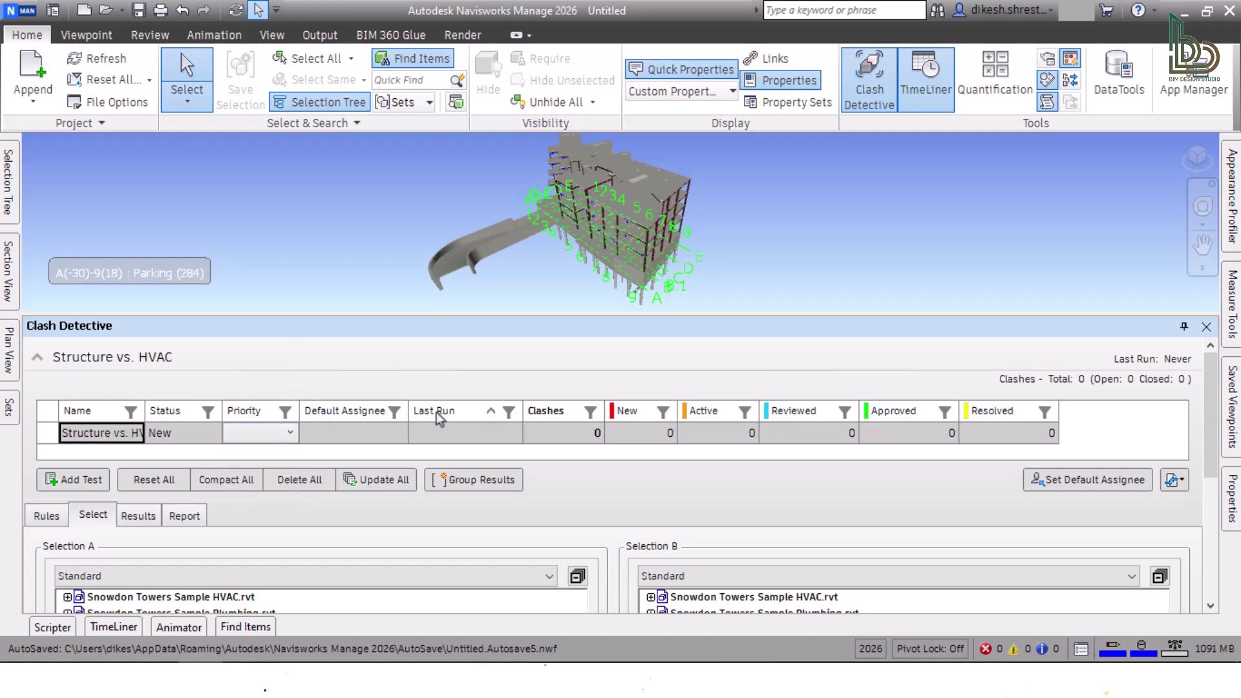
Set Selection A to the Ducts set and Selection B to Structural Columns through Foundations
scroll(423, 423, down, 5)
click(310, 357)
click(319, 421)
drag(123, 378, 194, 428)
click(930, 358)
click(651, 421)
scroll(840, 420, down, 1)
click(685, 411)
drag(685, 412, 701, 461)
scroll(701, 460, down, 3)
Run the Structure vs. HVAC test, finding 41 clashes, and add new clash groups
click(677, 545)
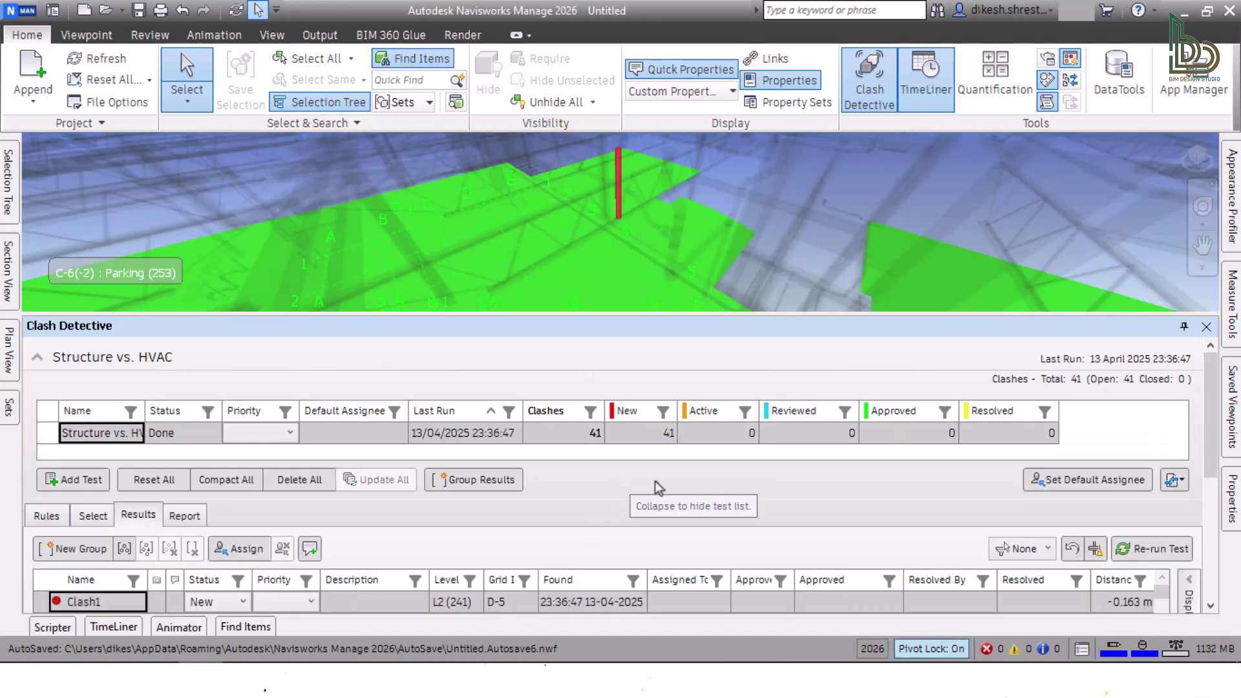
scroll(467, 423, down, 3)
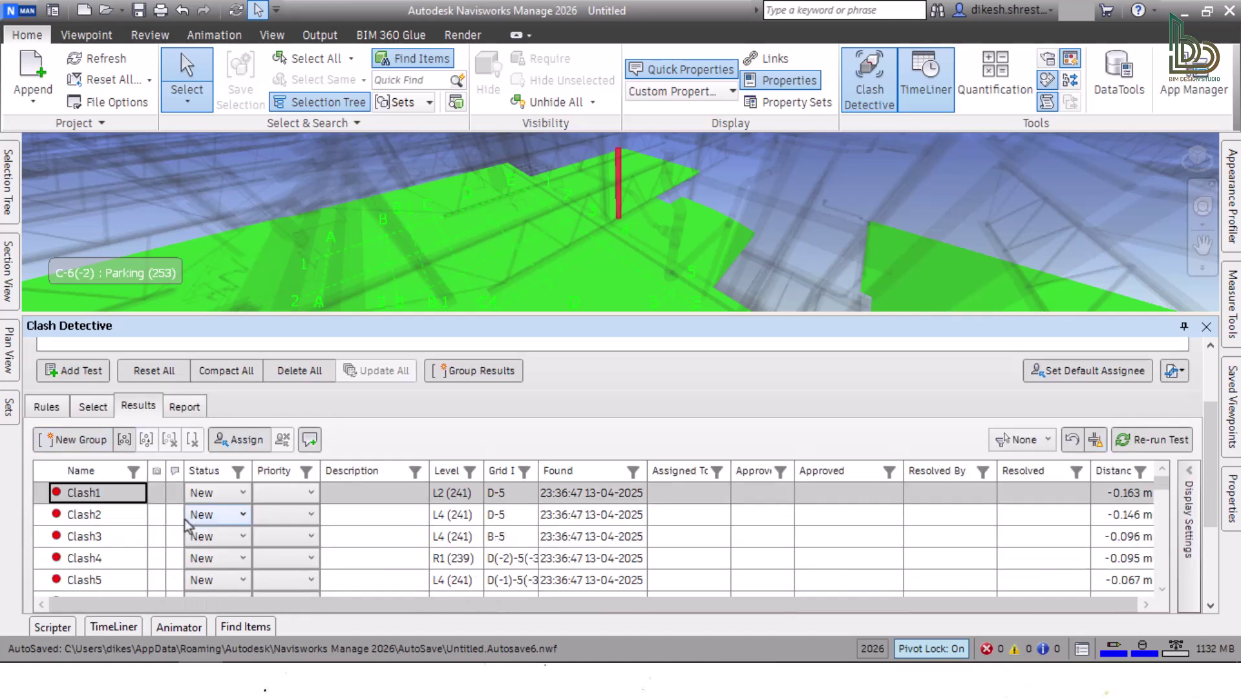
click(278, 493)
click(365, 497)
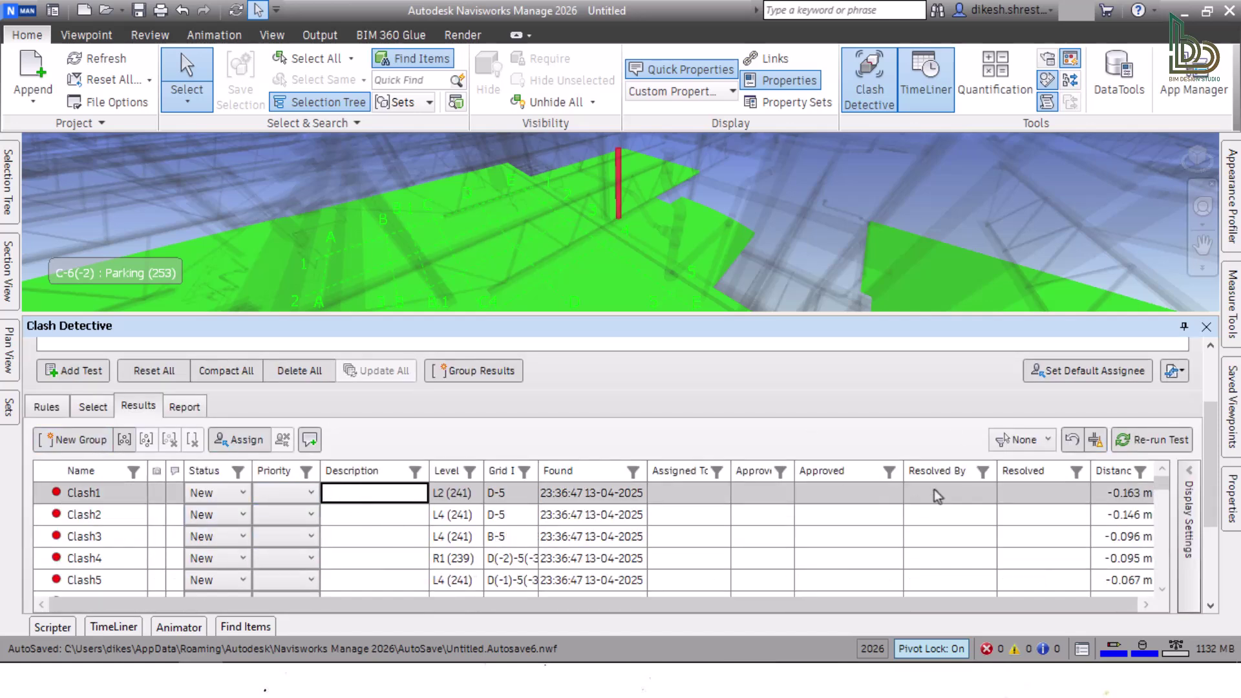
click(74, 440)
click(74, 439)
click(74, 439)
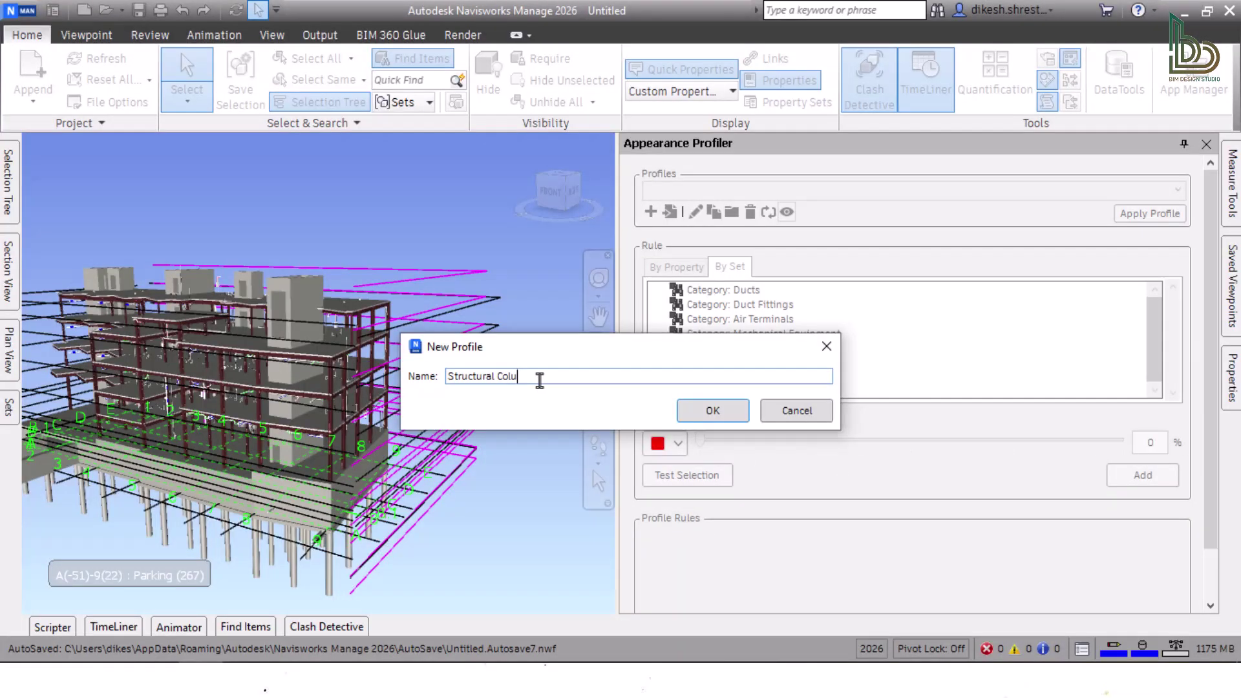
Name the profile Structural Columns and add its red, 28% transparency rule
key(Return)
click(1141, 483)
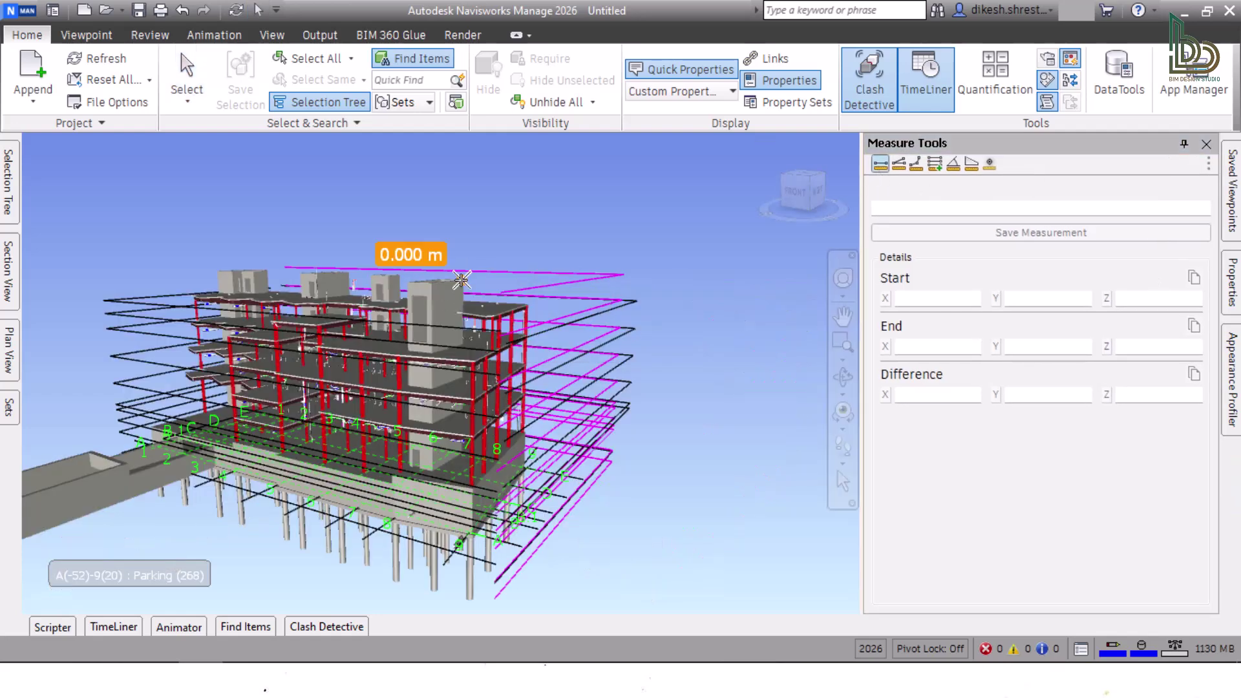
Measure the 6.858 m distance and save it as 'Distance 1'
click(461, 280)
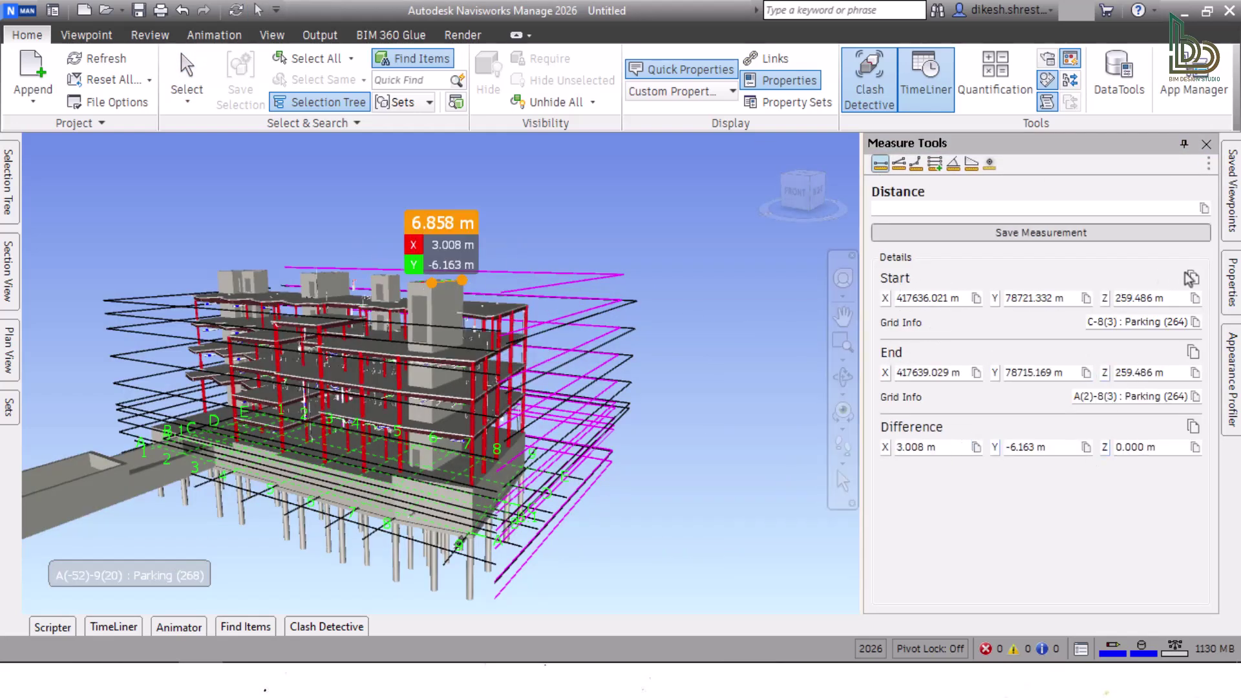
click(1023, 234)
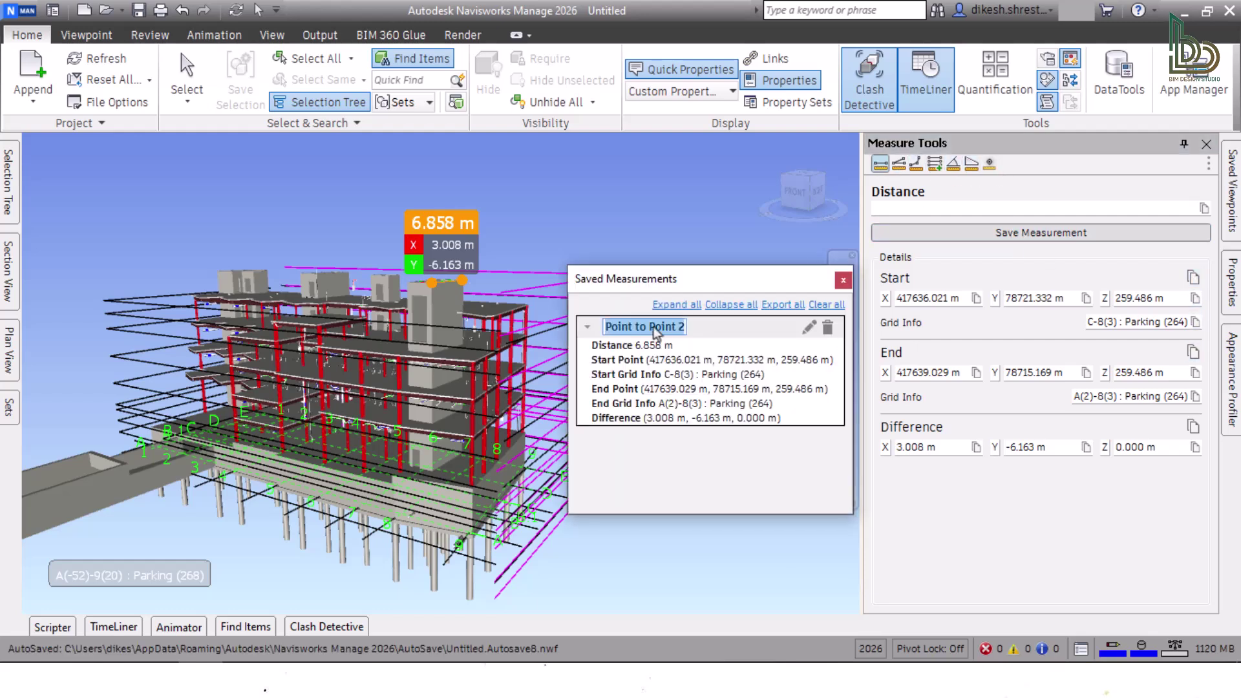
text(Distance 1)
key(Return)
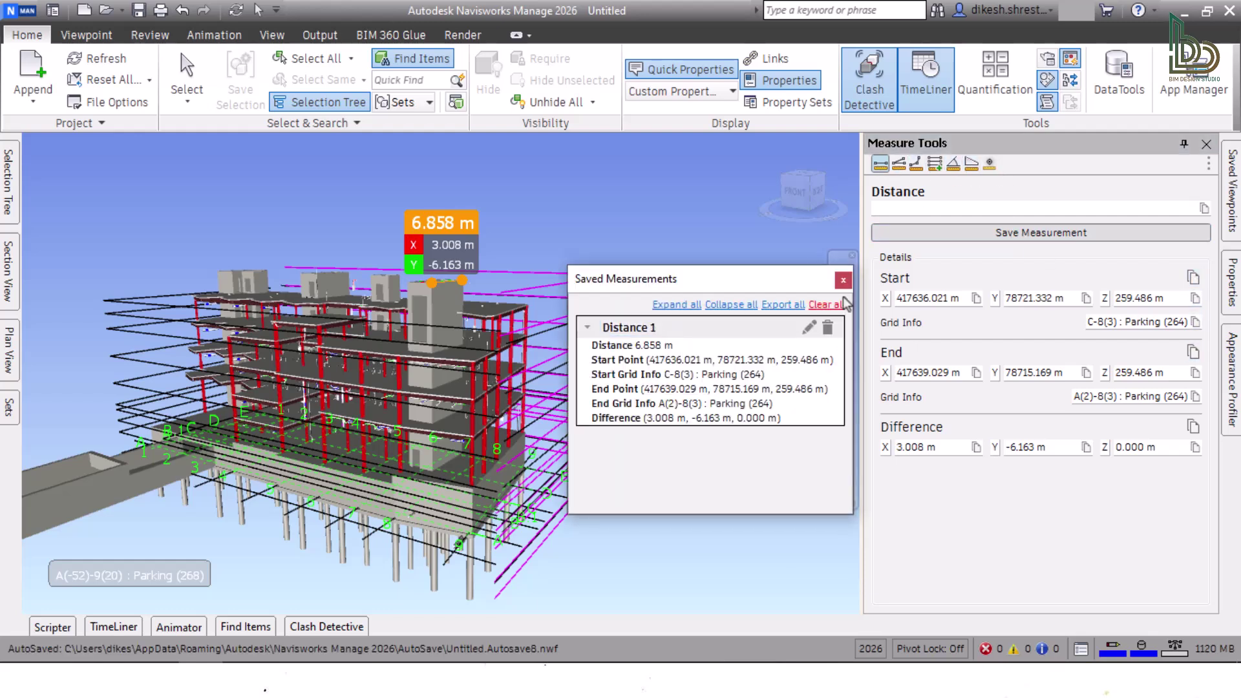
Reopen the Saved Measurements list from the options menu and review Distance 1's details
click(843, 280)
click(1208, 164)
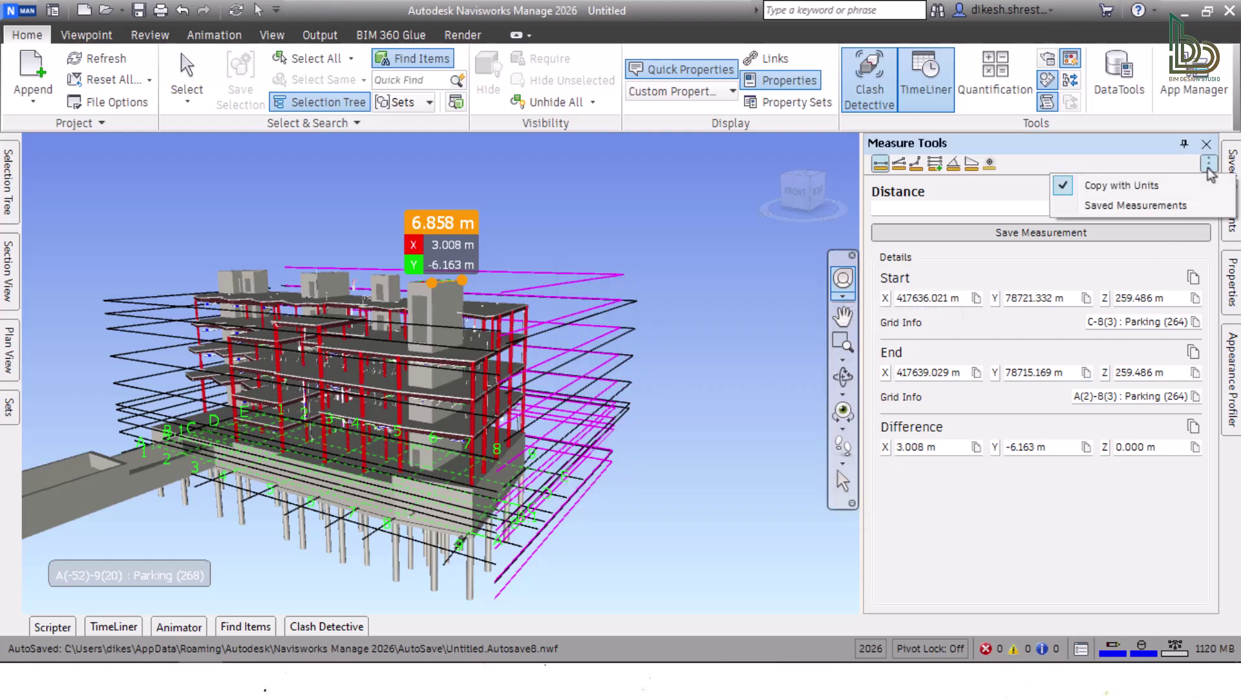
click(1142, 205)
click(593, 327)
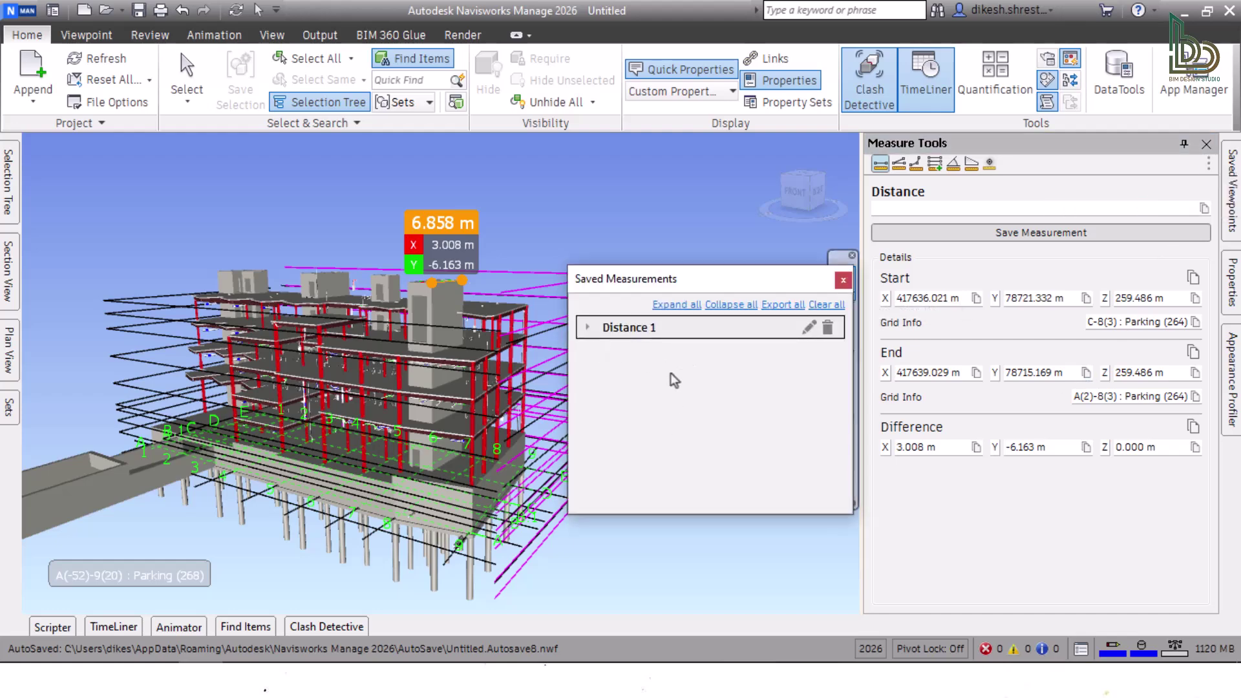
click(676, 304)
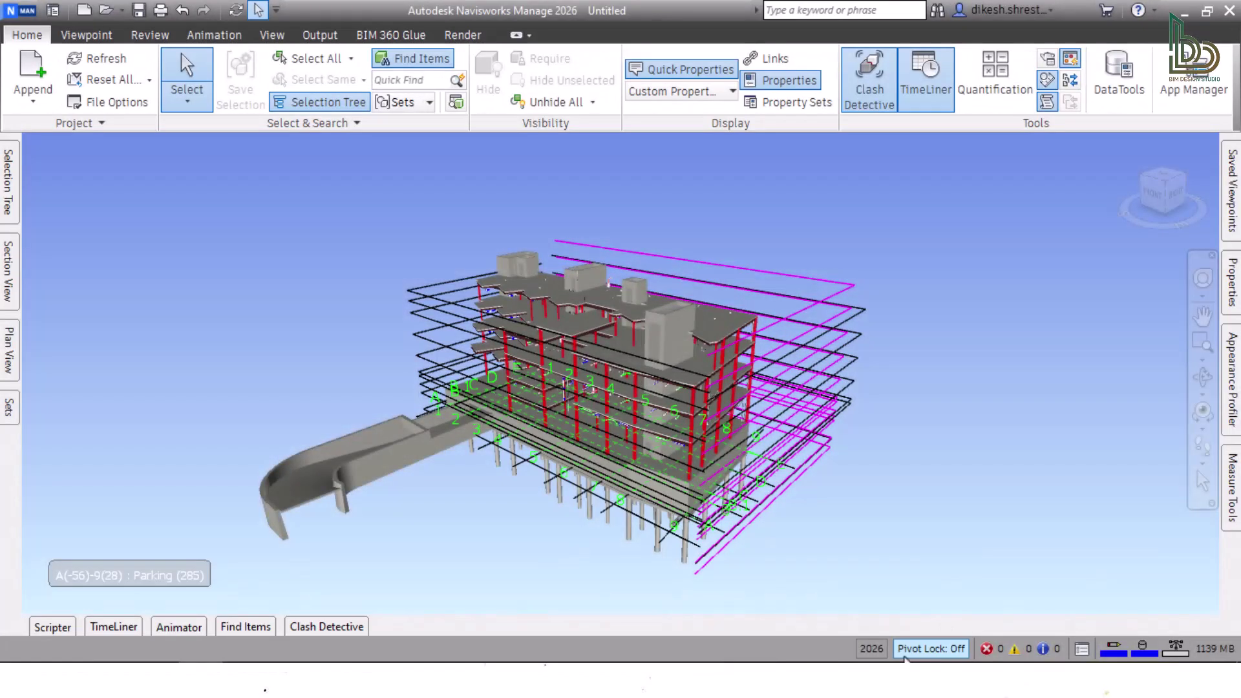
Orbit the building around the parking ramp end, then engage Pivot Lock
scroll(479, 443, up, 1)
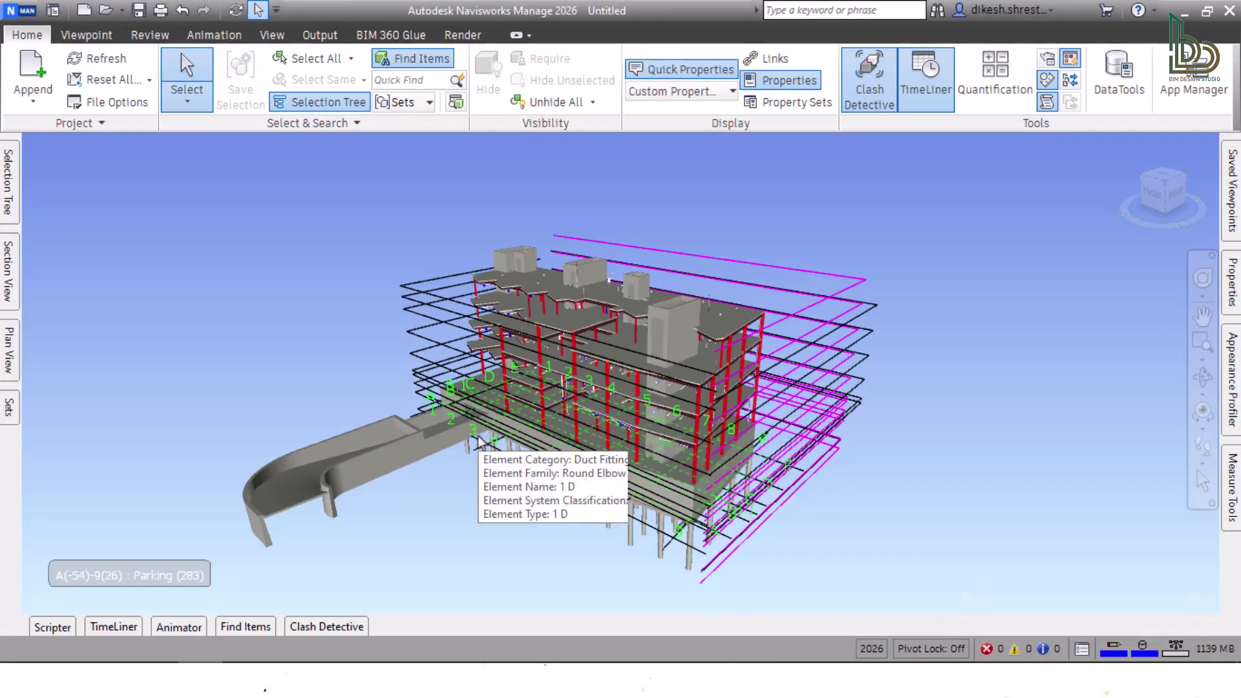
scroll(480, 443, up, 1)
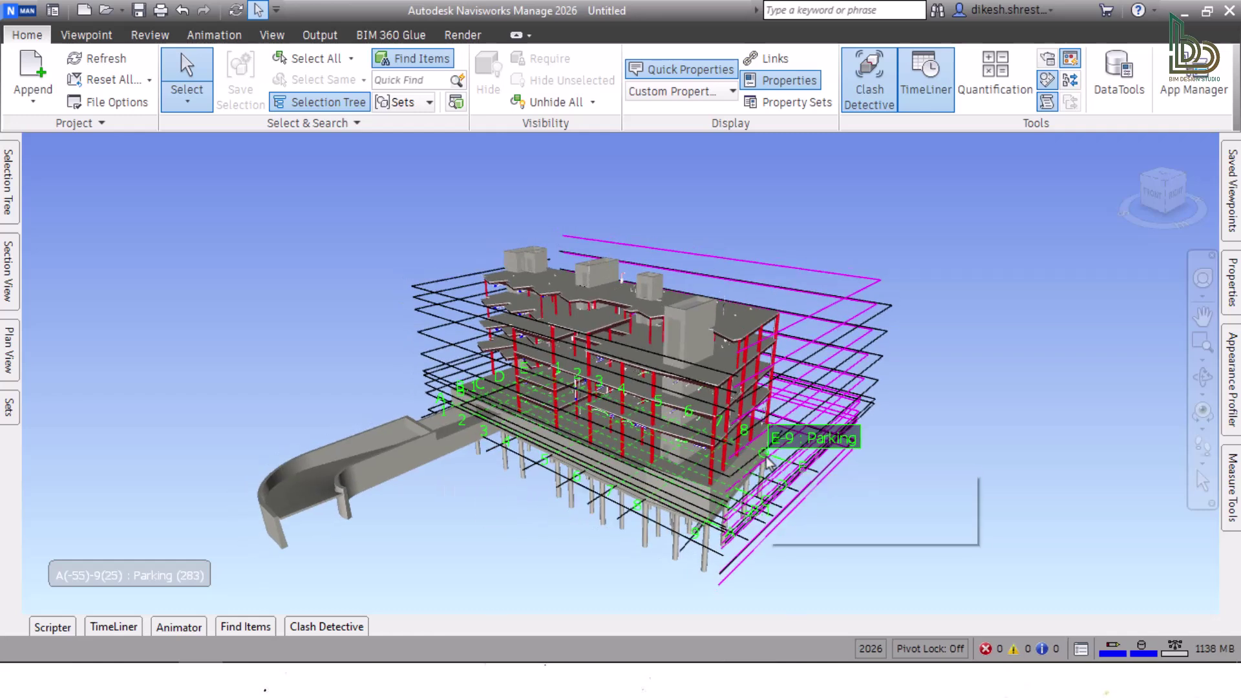
shift+middle_drag(767, 457, 764, 473)
shift+middle_drag(517, 422, 524, 424)
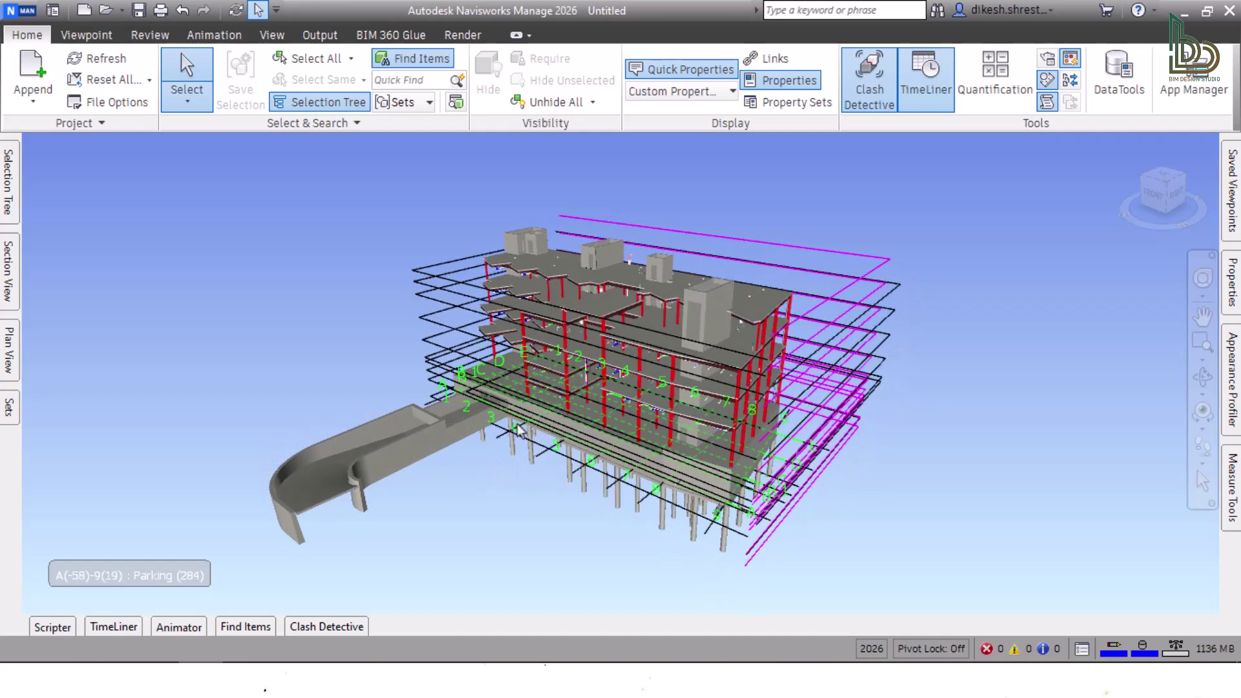
mouse_move(525, 426)
click(931, 648)
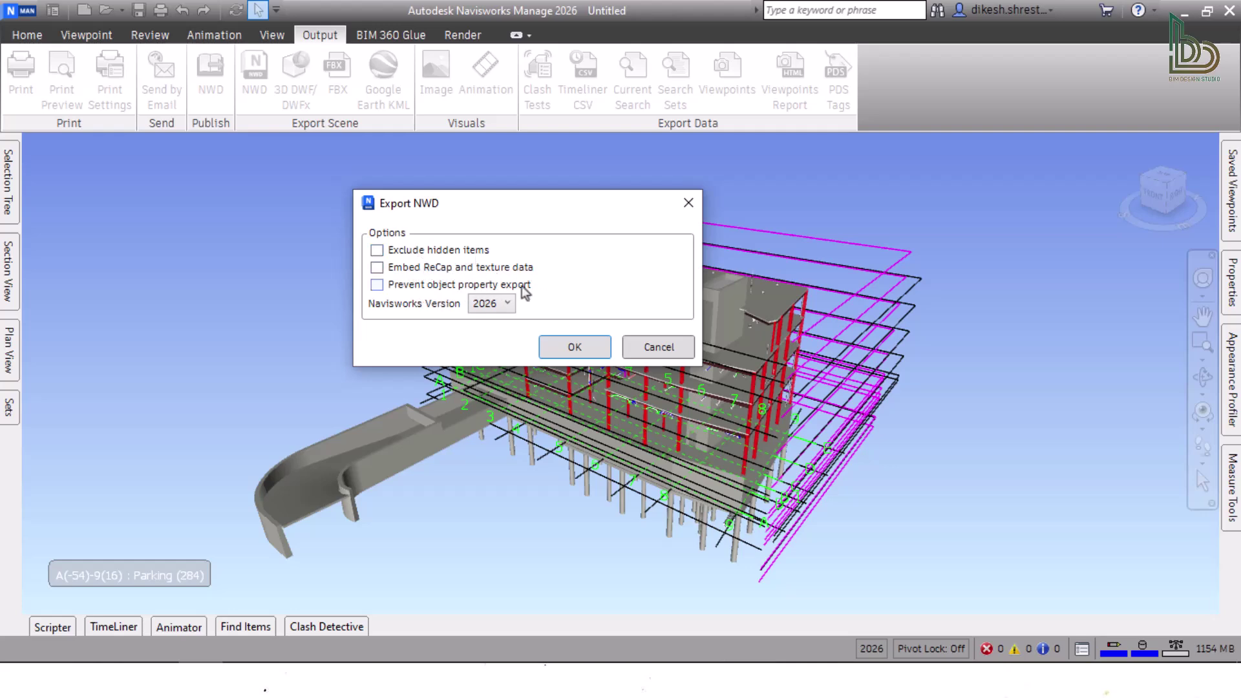
Review the Export NWD version choices, cancel, and open the program Options
click(497, 306)
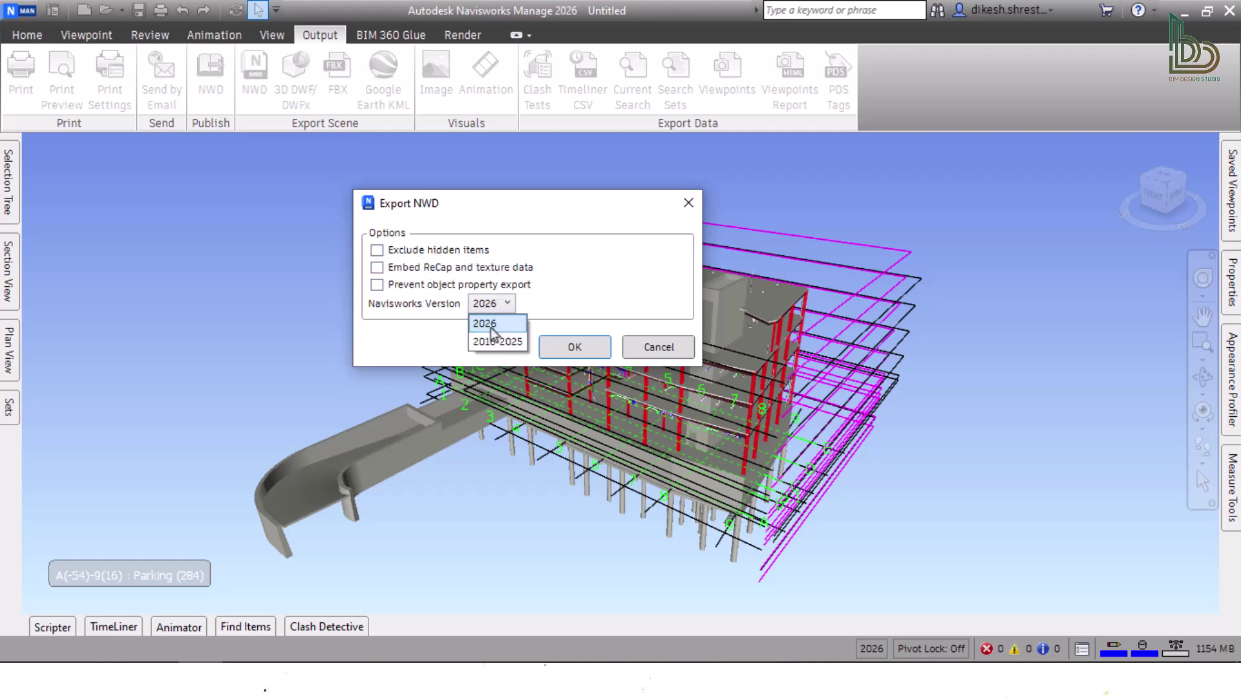
click(654, 349)
click(19, 10)
click(258, 408)
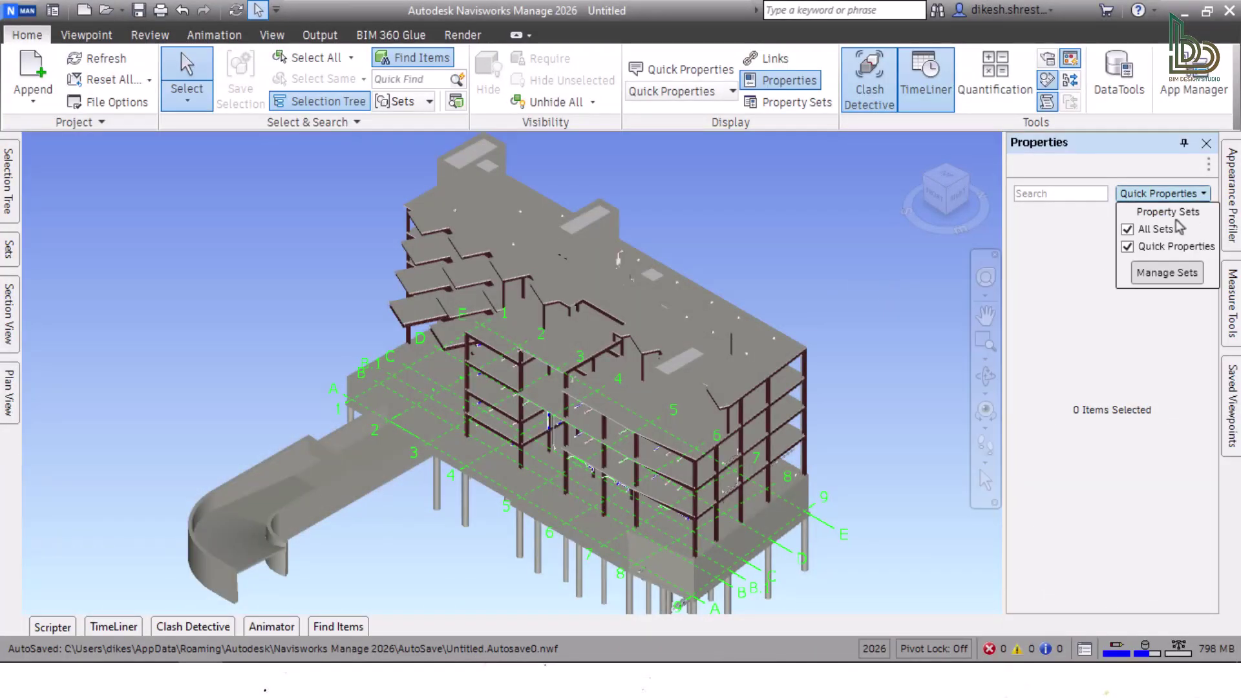
Start a new property set named Custom Properties and add the Name and Type properties
click(1166, 272)
click(617, 435)
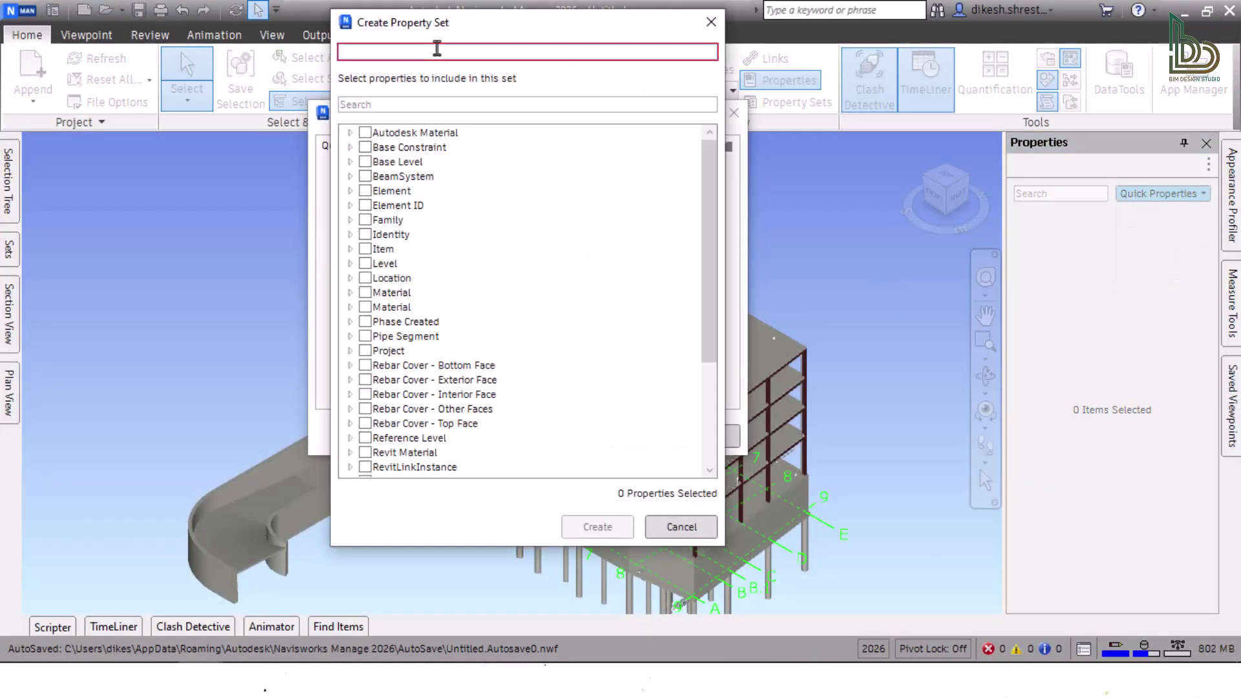
text(c)
click(443, 104)
text(Name)
click(349, 175)
click(382, 191)
double_click(346, 104)
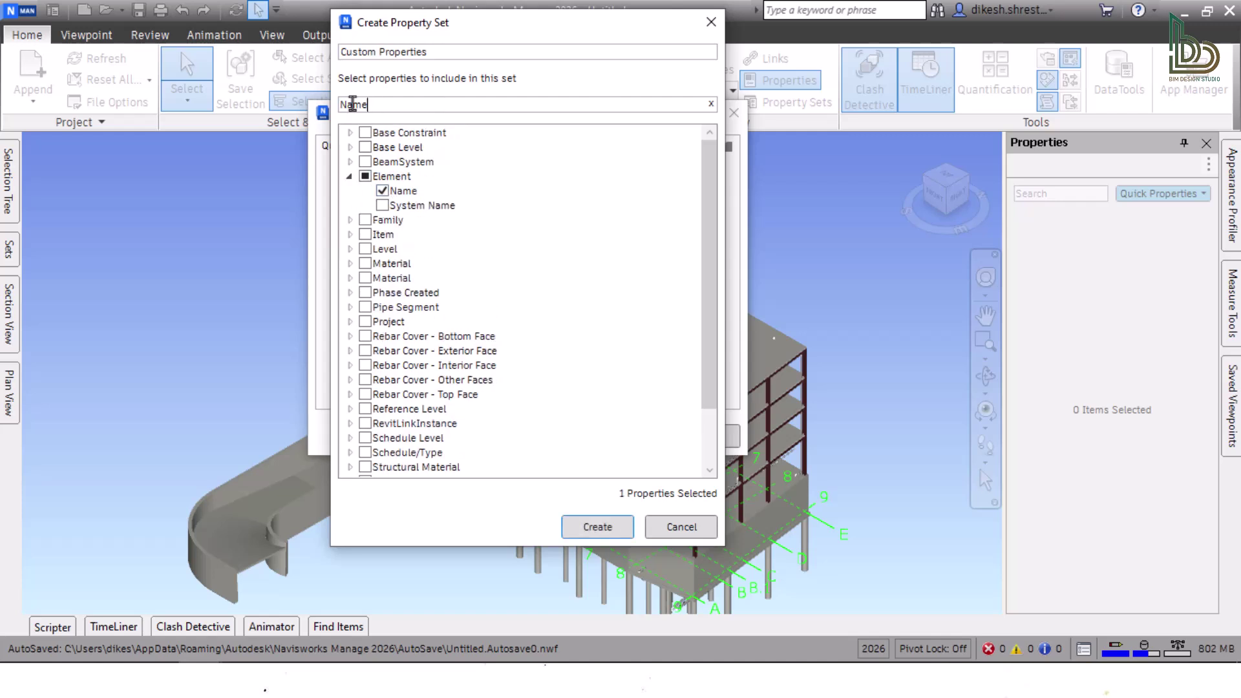
text(type)
click(381, 278)
Add Family, Category, System Classification and Length, then create the Custom Properties set
double_click(345, 104)
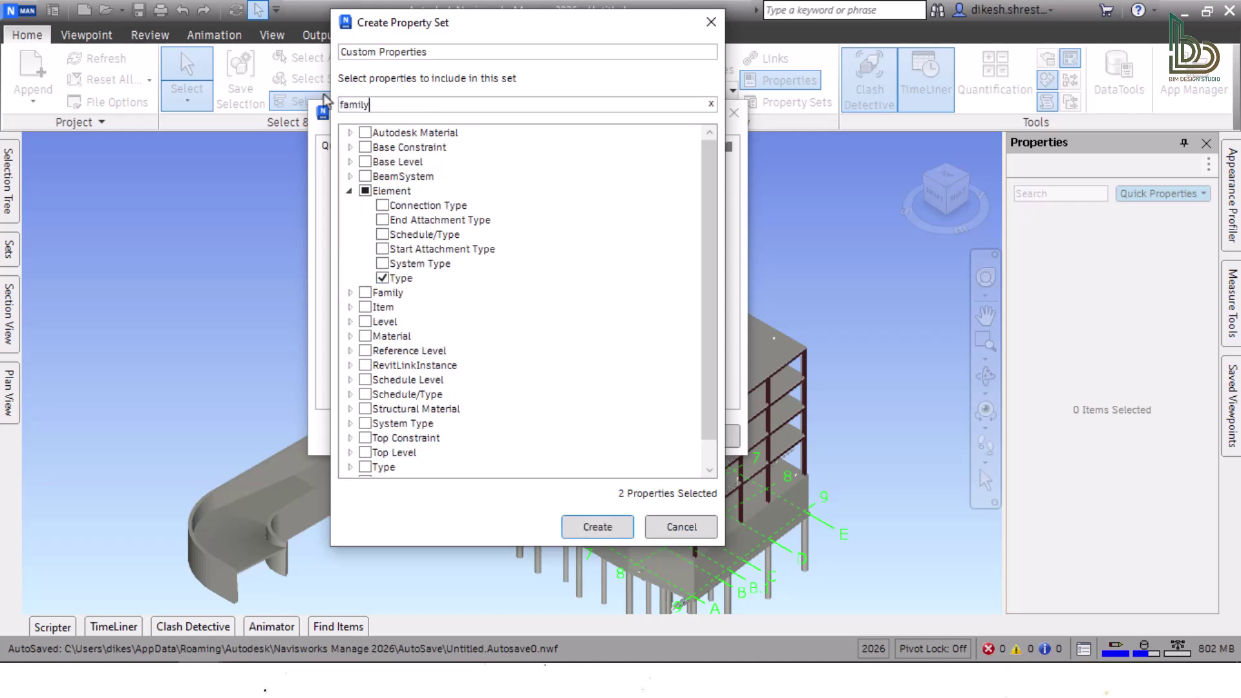
click(382, 191)
double_click(380, 106)
text(category)
click(382, 190)
double_click(337, 105)
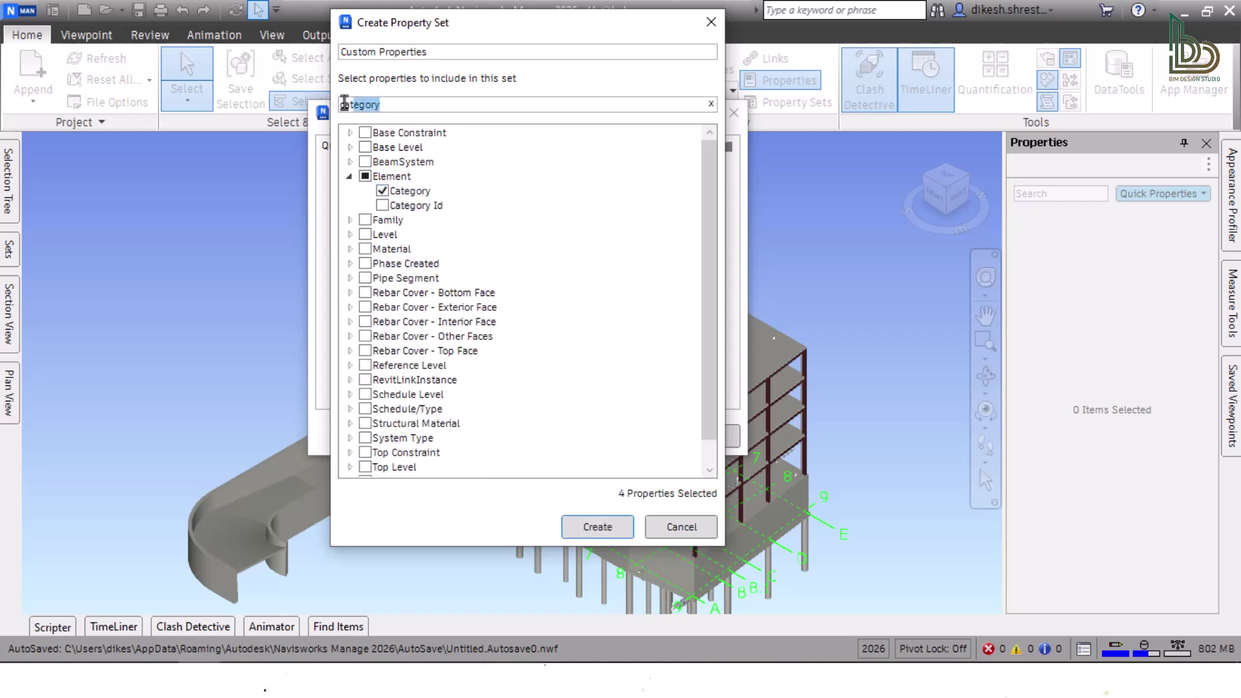
text(system)
click(382, 162)
double_click(336, 105)
text(len)
click(597, 526)
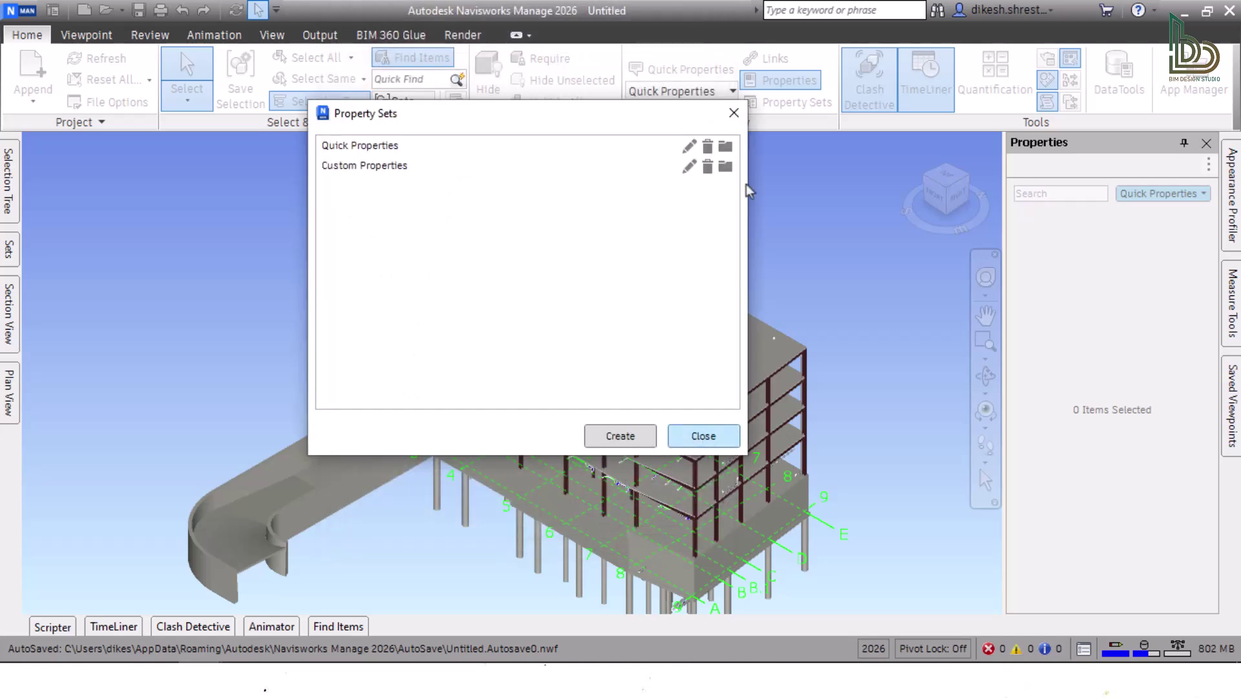
Inspect the Custom Properties file in Notepad, then close it, its folder and the manager
click(725, 166)
right_click(470, 169)
mouse_move(604, 260)
click(742, 274)
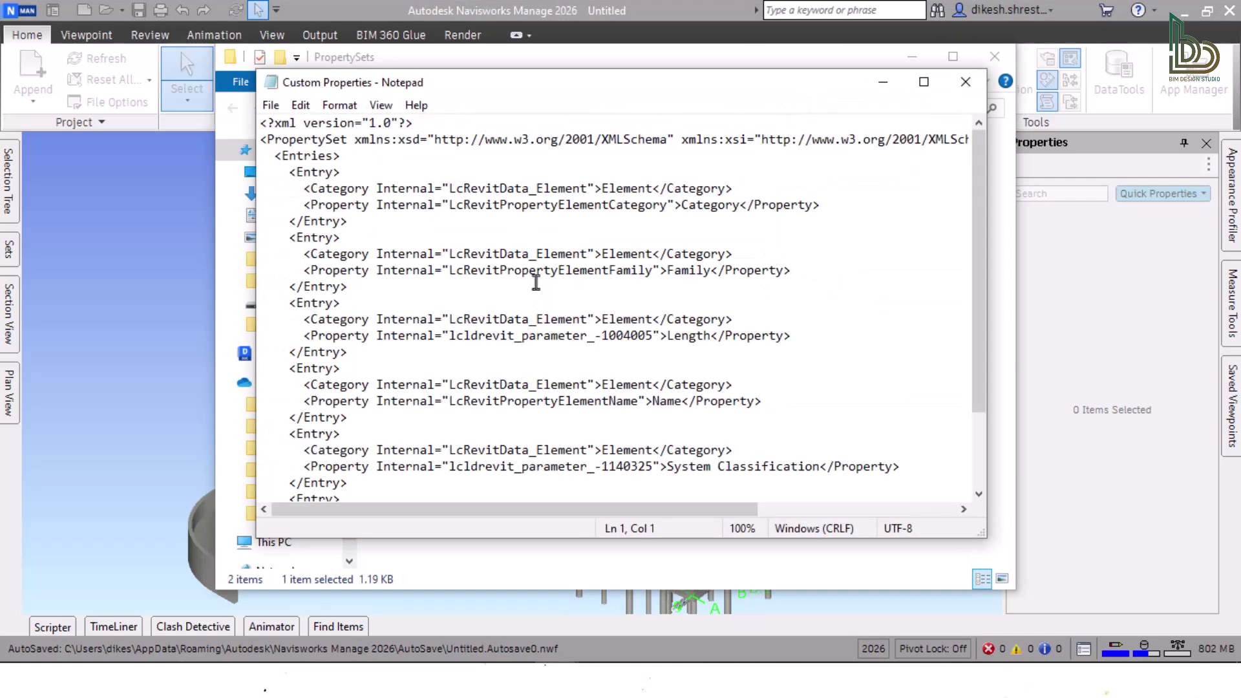
scroll(671, 283, down, 5)
click(965, 82)
click(994, 56)
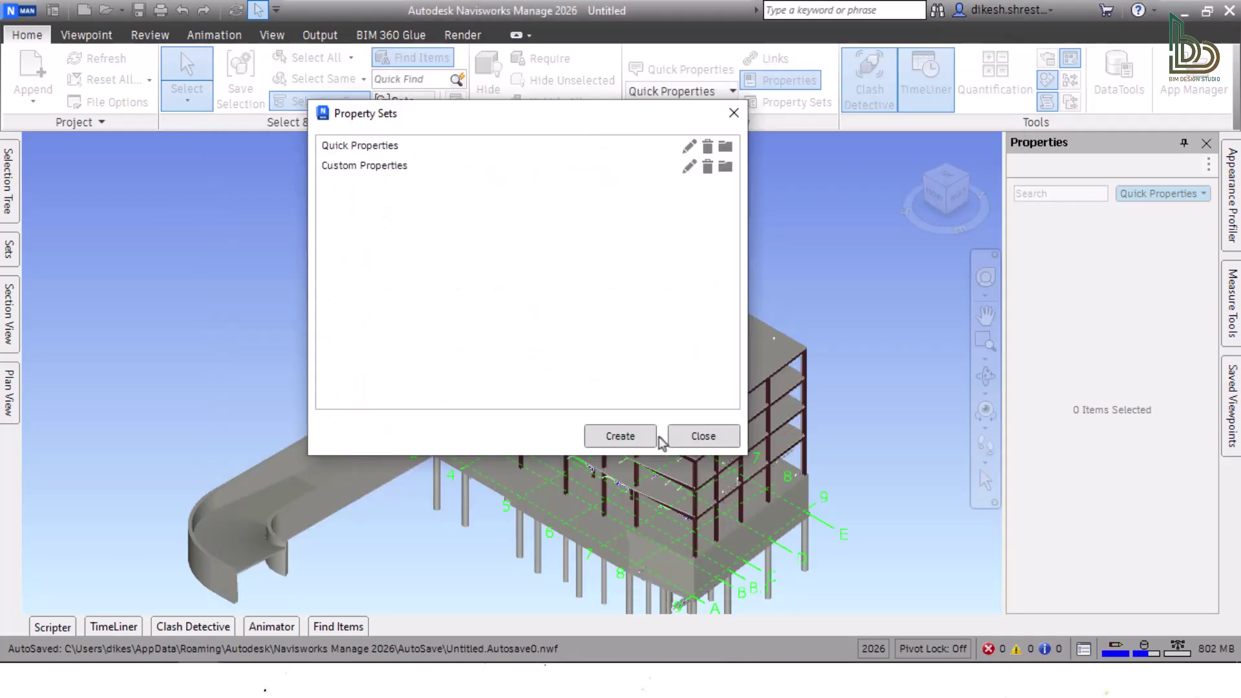
click(704, 435)
View all property sets for a foundation pile, a floor slab and the PVC-DWV pipe
click(465, 507)
click(1162, 194)
click(1157, 227)
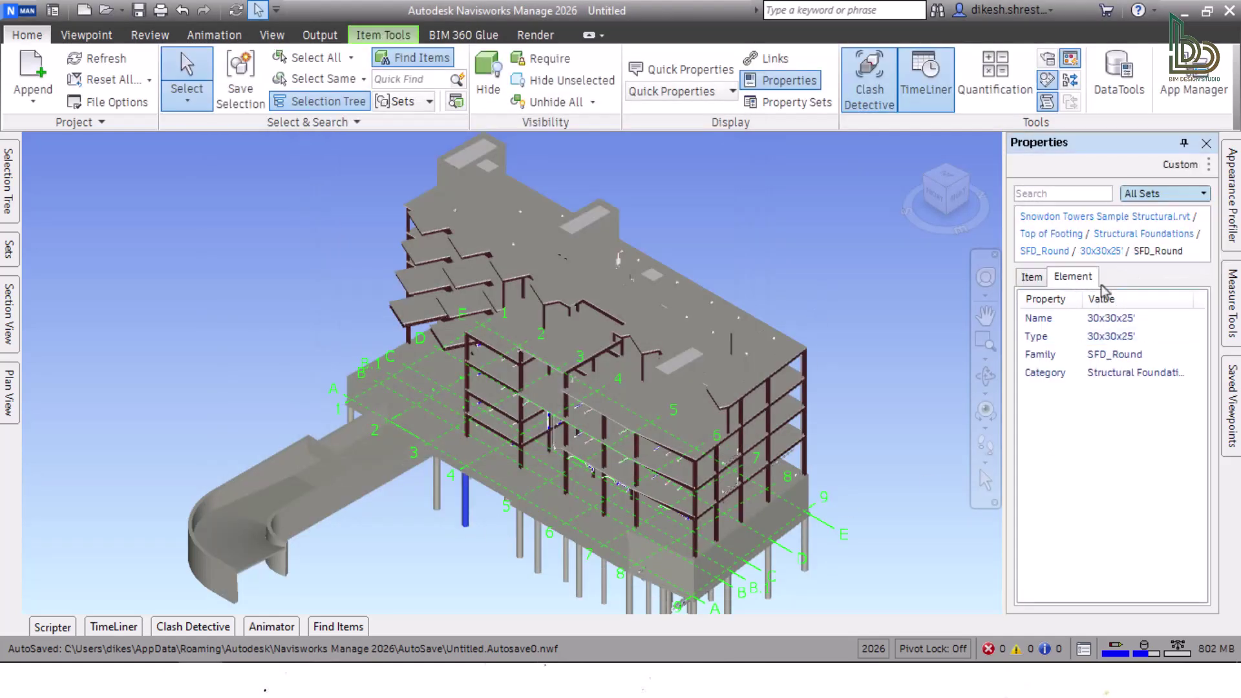
scroll(723, 513, up, 5)
click(714, 313)
scroll(689, 338, up, 3)
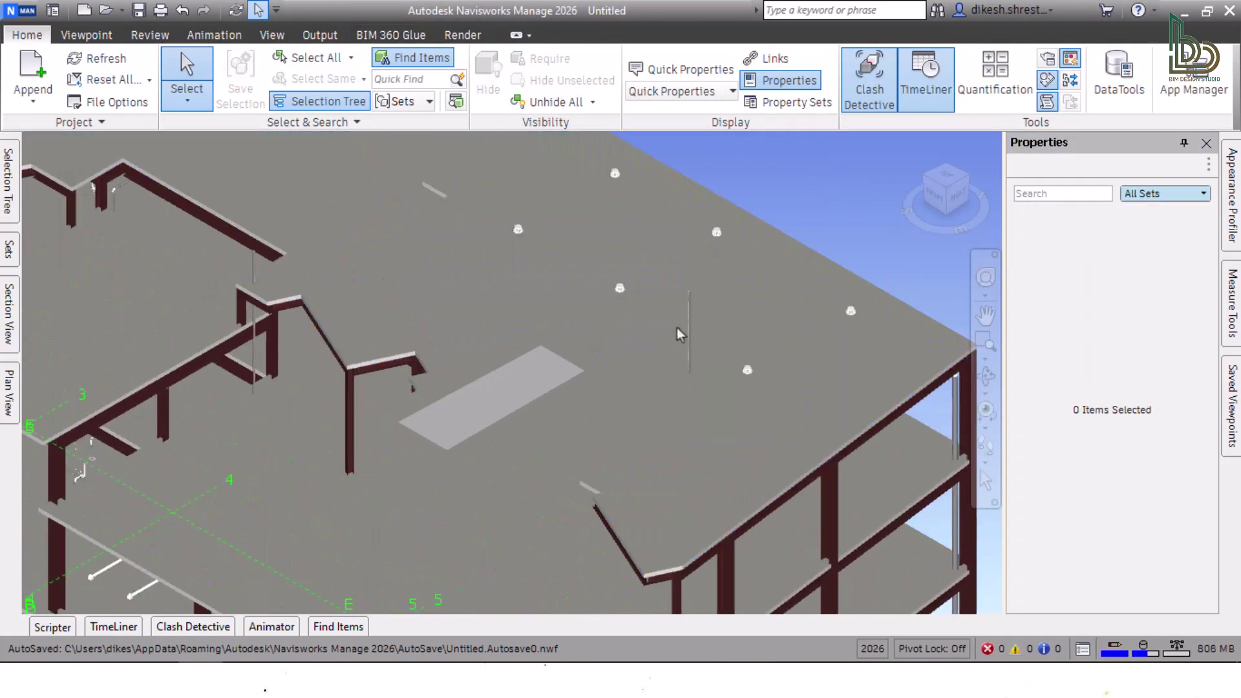
click(689, 331)
key(Escape)
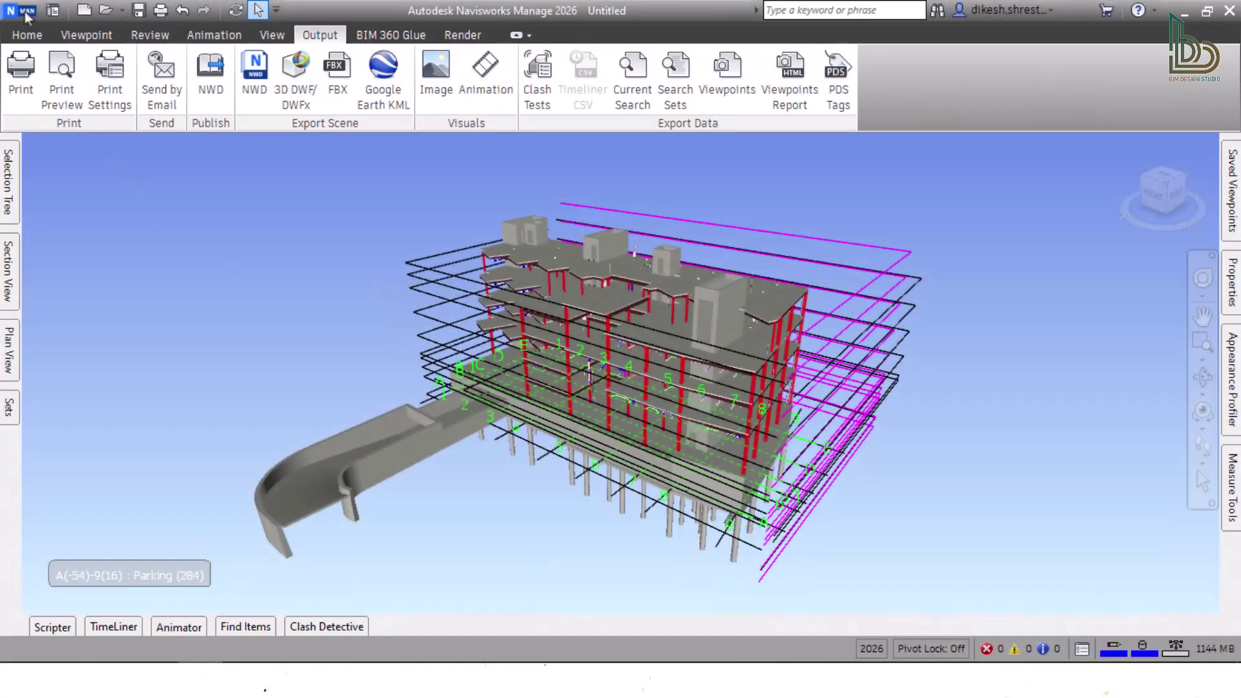
click(19, 11)
click(265, 414)
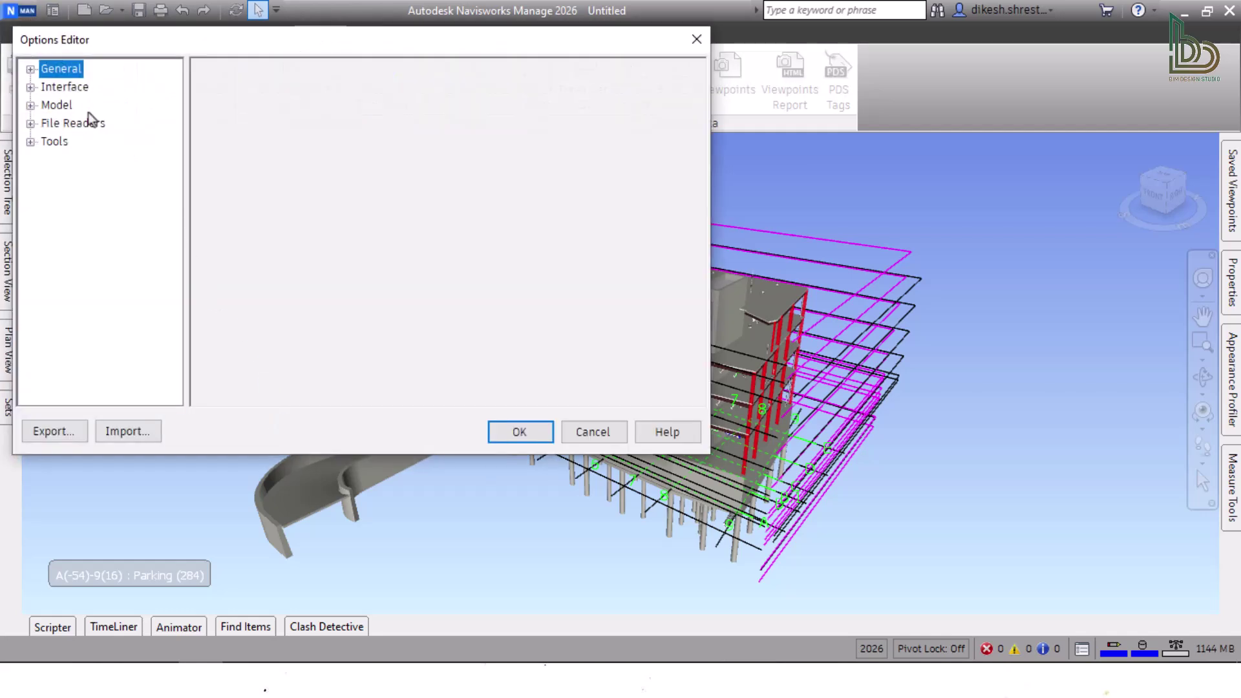
click(30, 106)
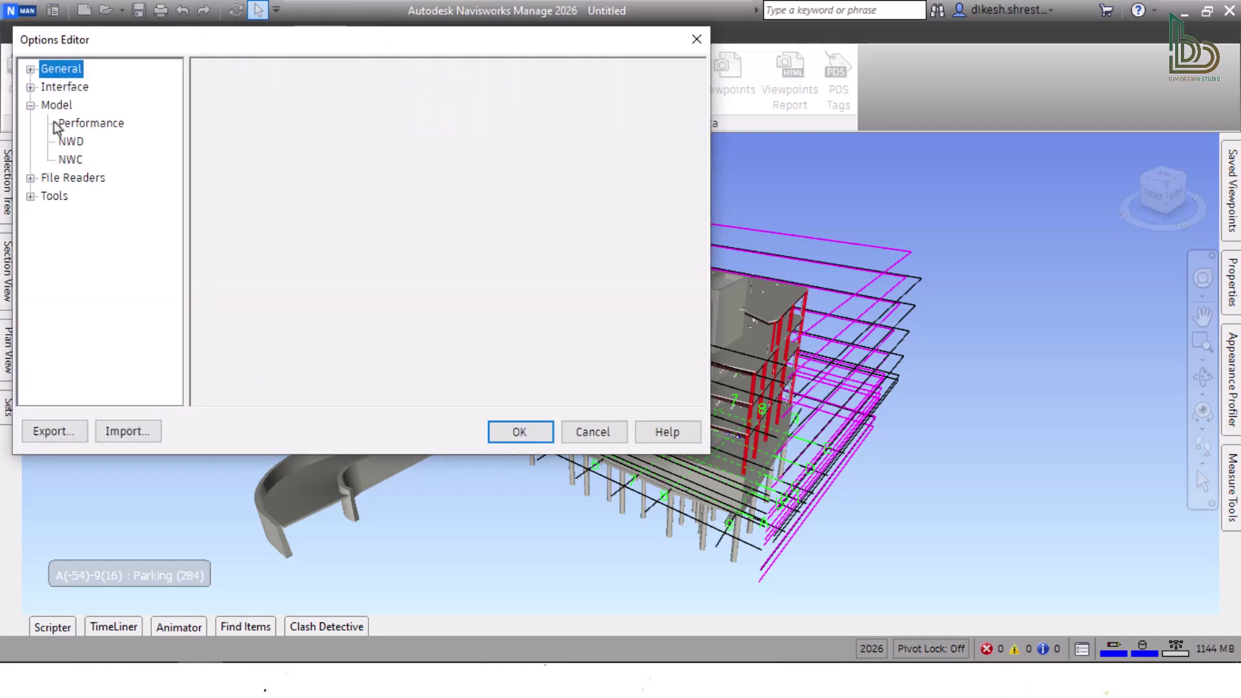
click(73, 143)
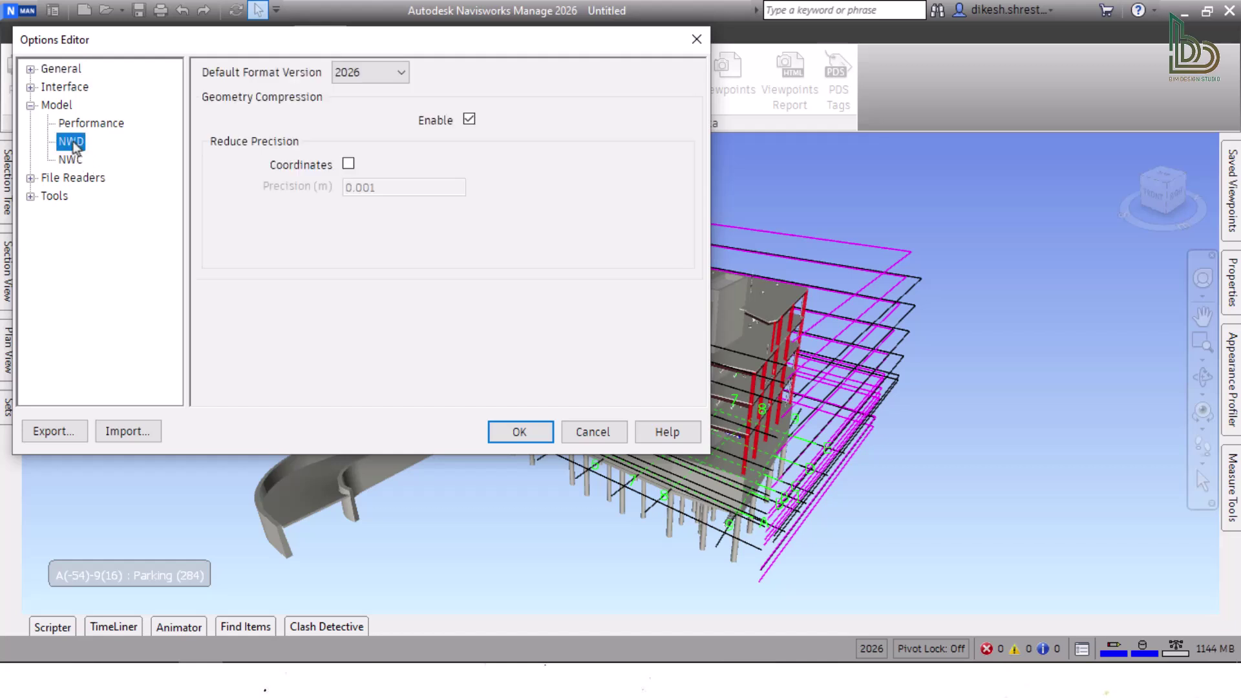
click(332, 75)
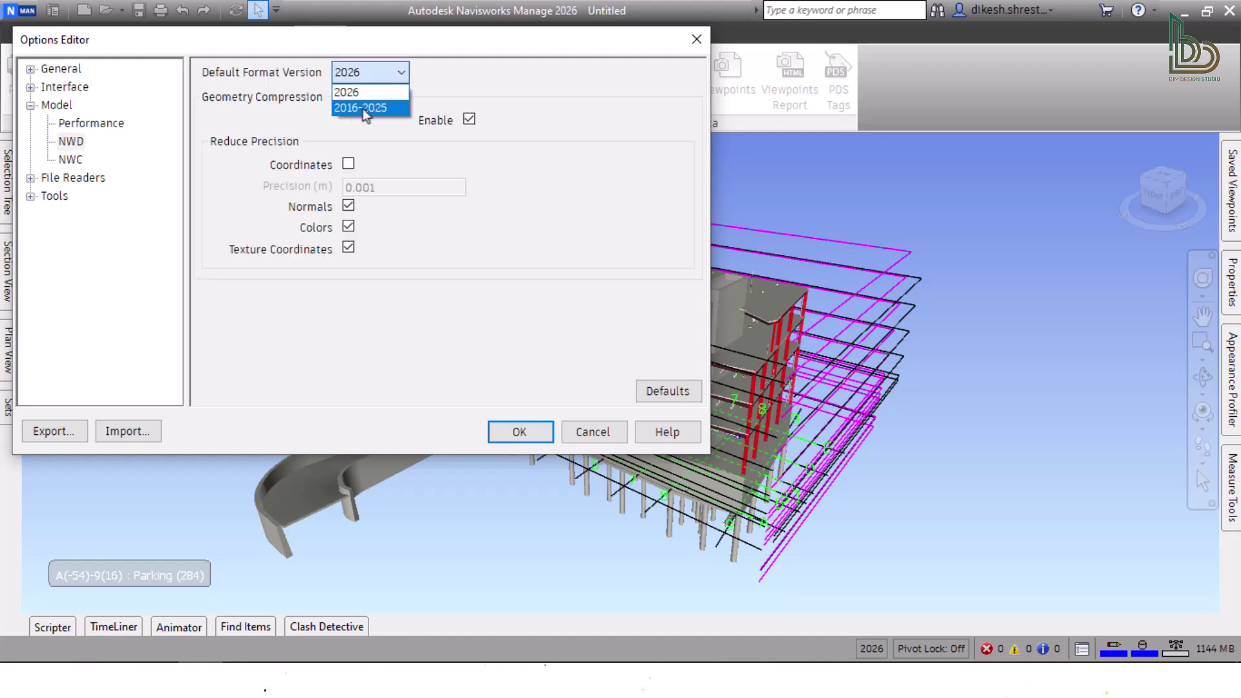
click(469, 82)
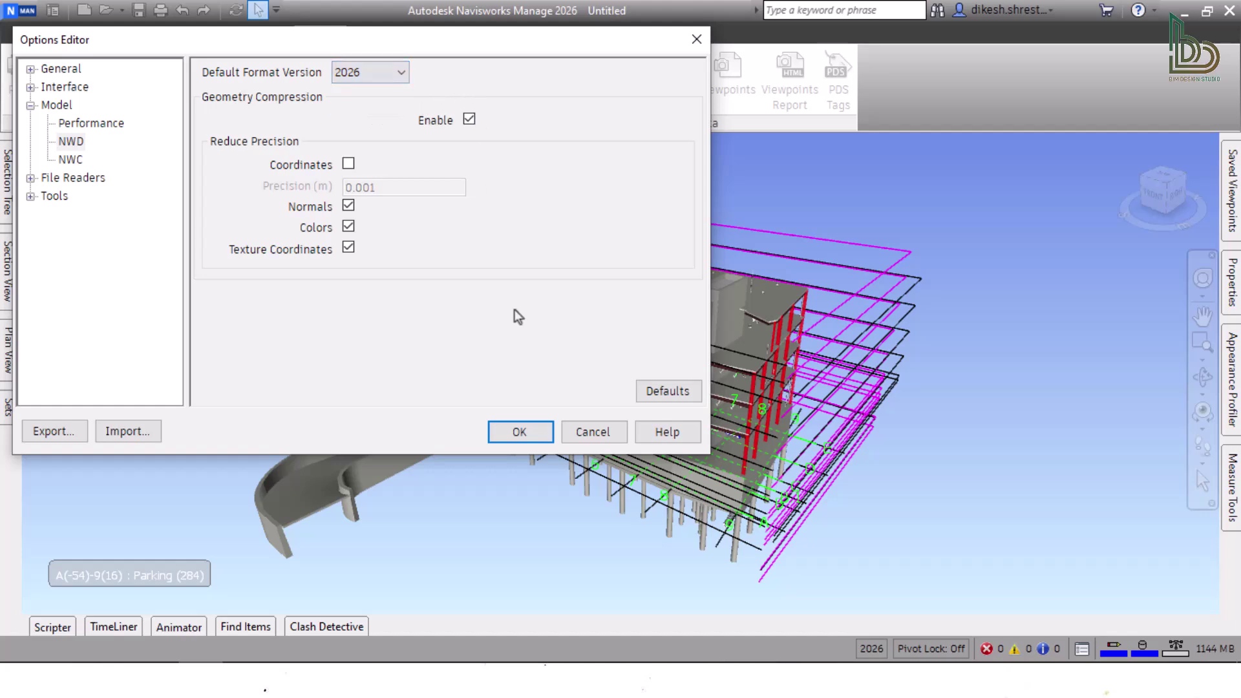
click(588, 437)
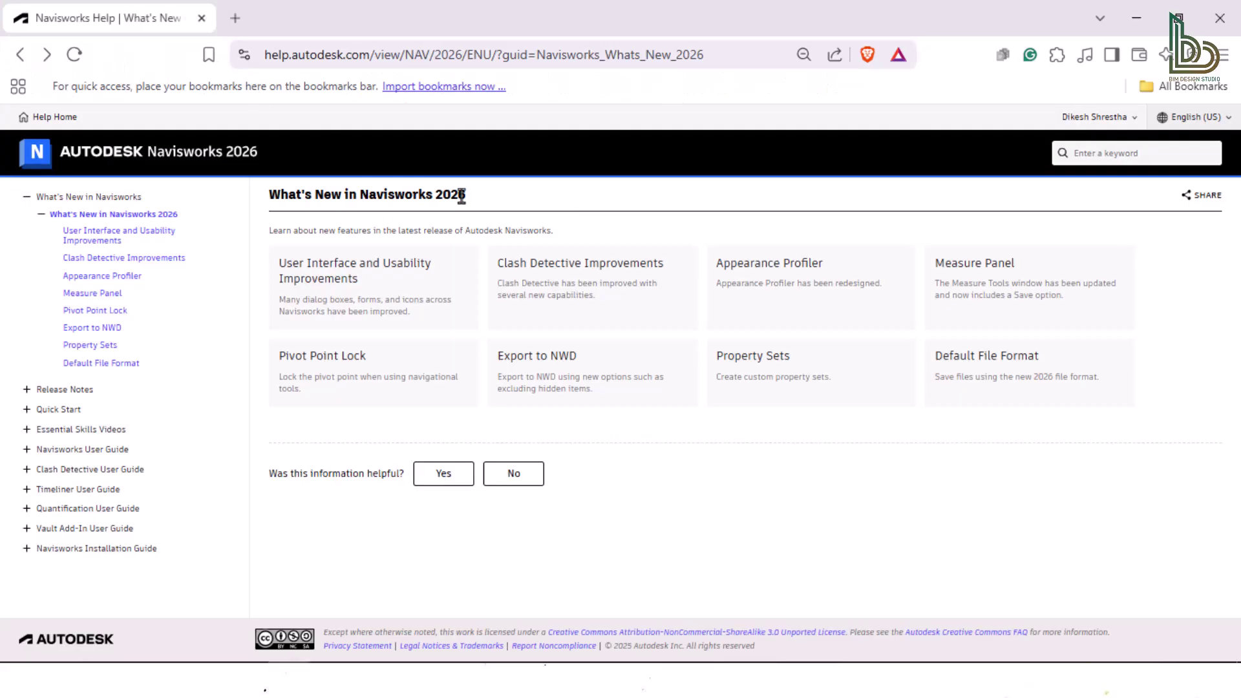
Go through the User Interface, Clash Detective and Appearance Profiler pages of What's New
click(368, 282)
key(alt+Left)
click(610, 278)
scroll(610, 278, down, 10)
key(alt+Left)
click(774, 302)
scroll(773, 299, down, 5)
key(alt+Left)
Go through the Measure Panel, Pivot Point Lock, Export to NWD and Property Sets pages
click(982, 298)
scroll(982, 297, down, 10)
key(alt+Left)
click(363, 385)
key(alt+Left)
click(622, 341)
key(alt+Left)
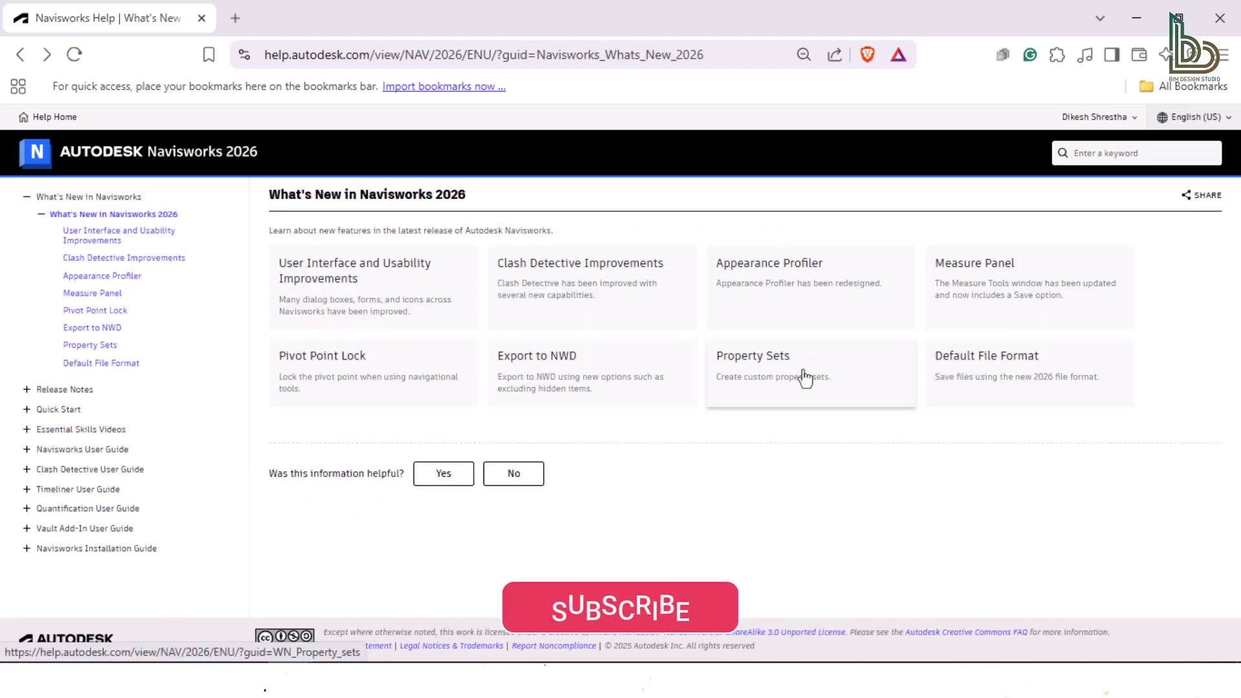
click(884, 370)
scroll(803, 366, down, 5)
key(alt+Left)
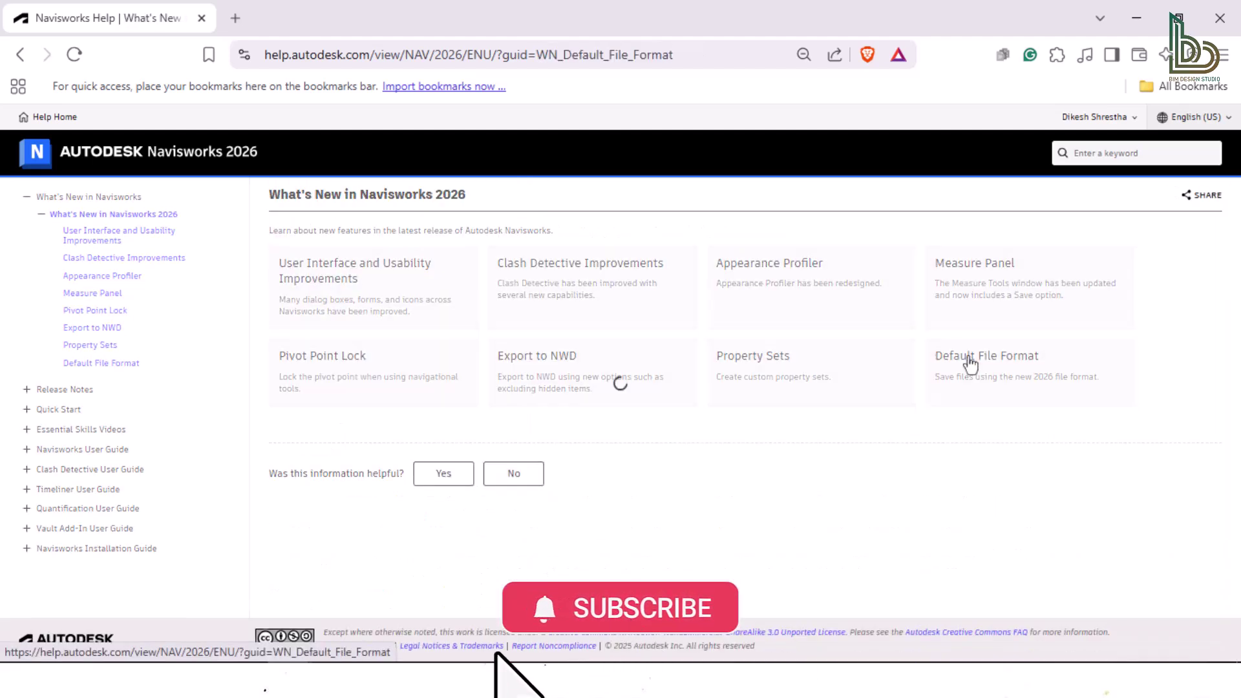